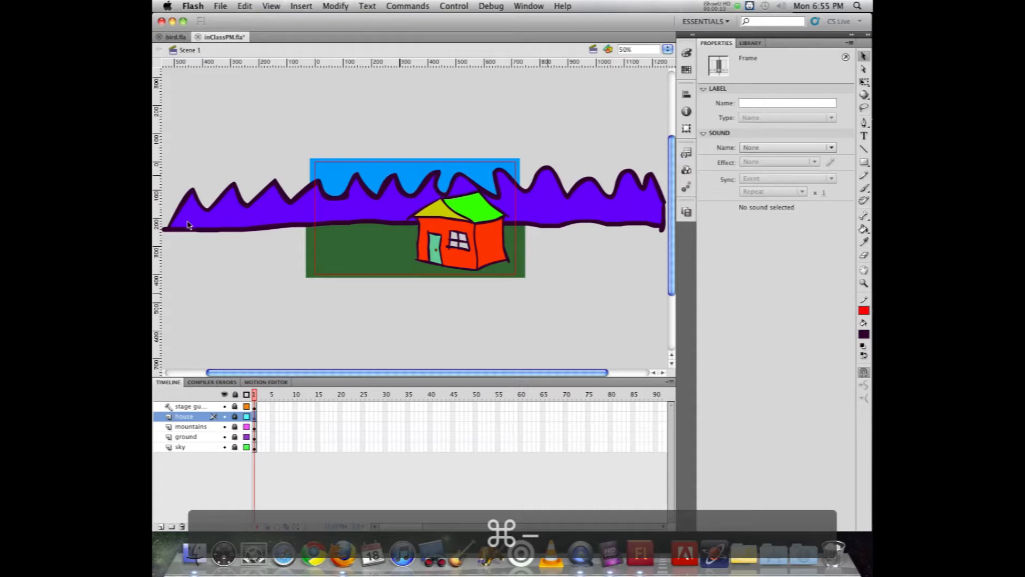
- Unlock the mountains layer and move the mountain range to about X -57, Y -9 so its start meets the stage's left edge
left_click(190, 216)
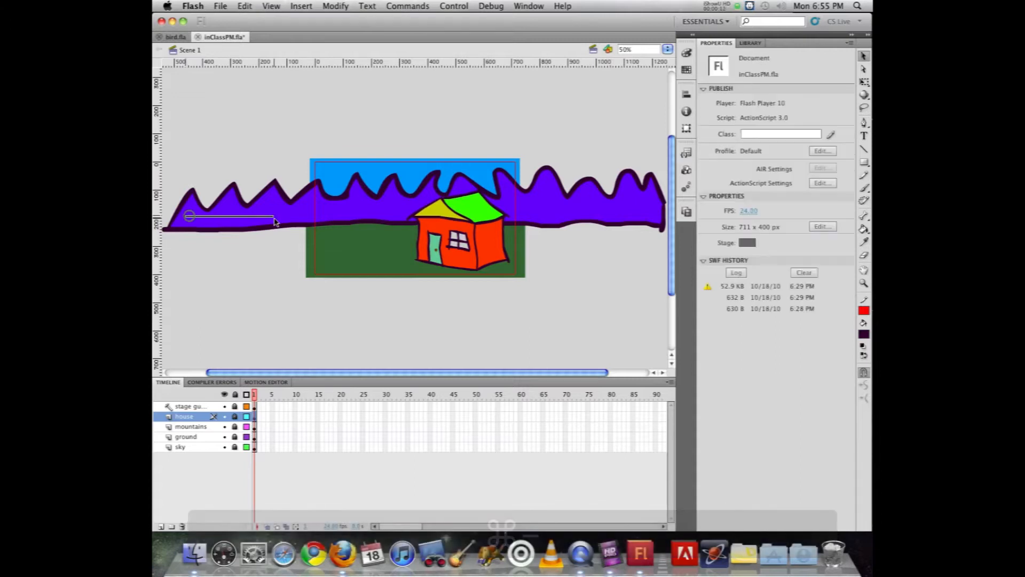
left_click(233, 427)
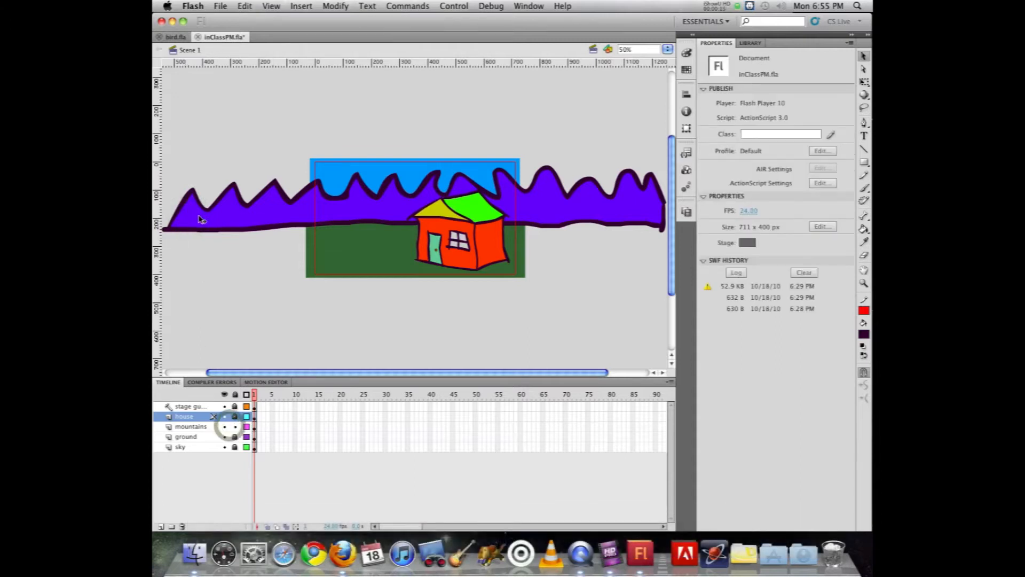
left_click_drag(188, 213, 330, 214)
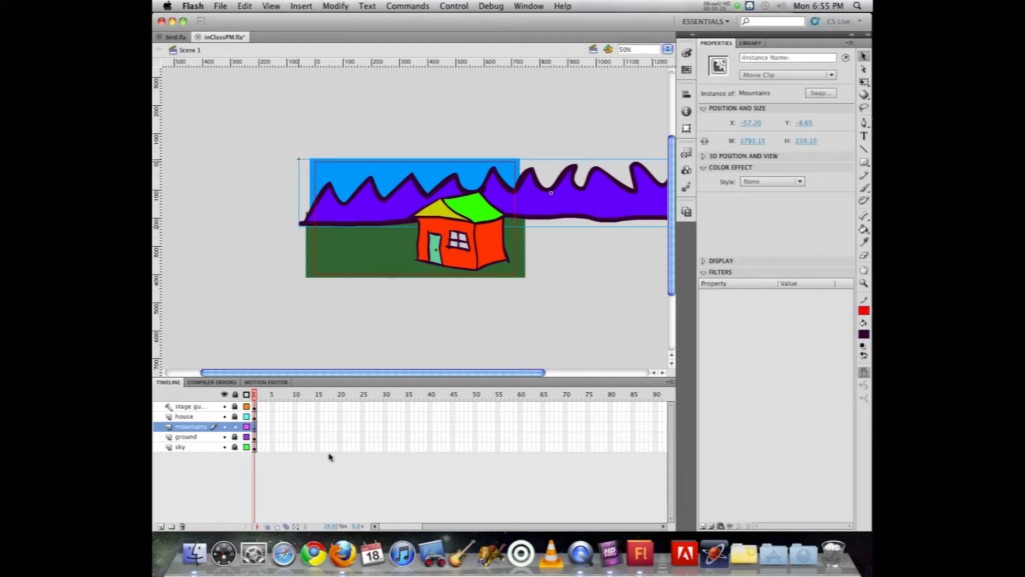
right_click(366, 203)
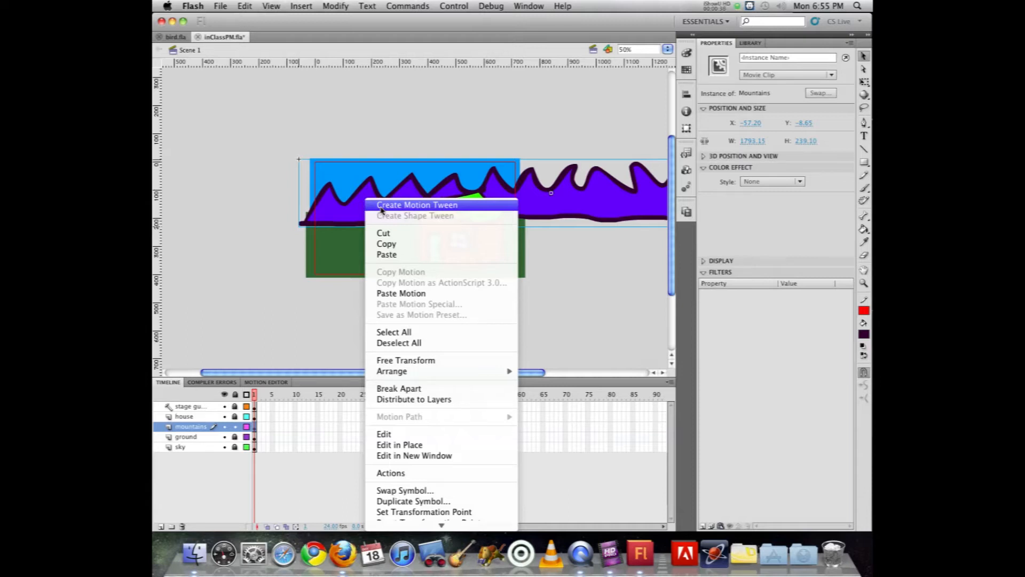
left_click(264, 241)
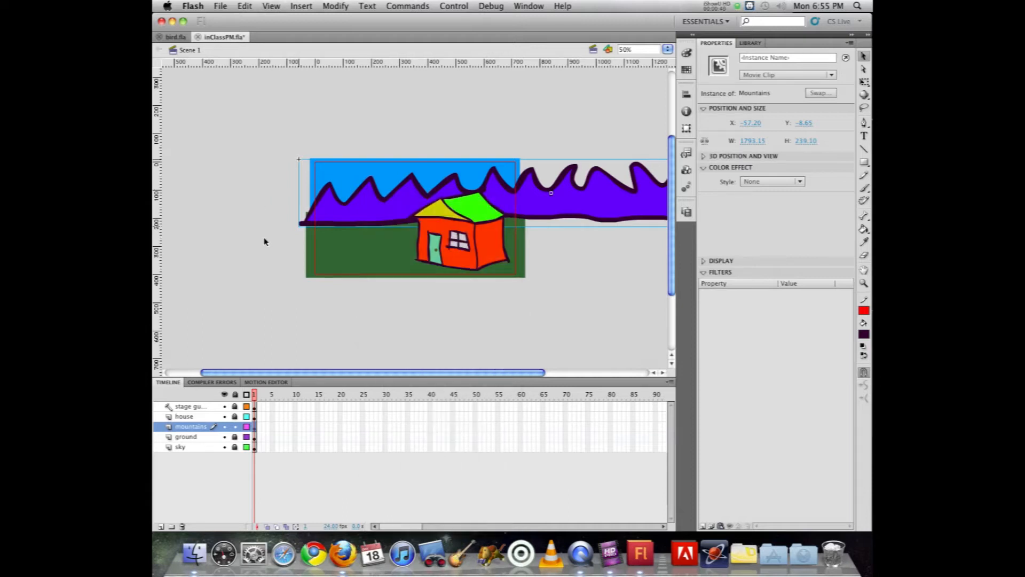
left_click(234, 427)
left_click(369, 208)
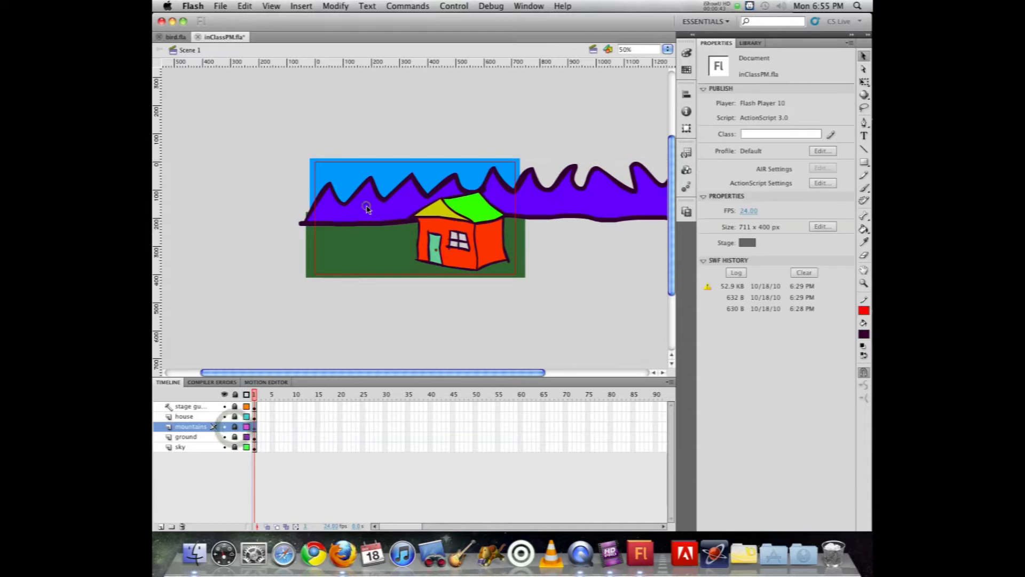
right_click(369, 208)
left_click(229, 321)
right_click(227, 318)
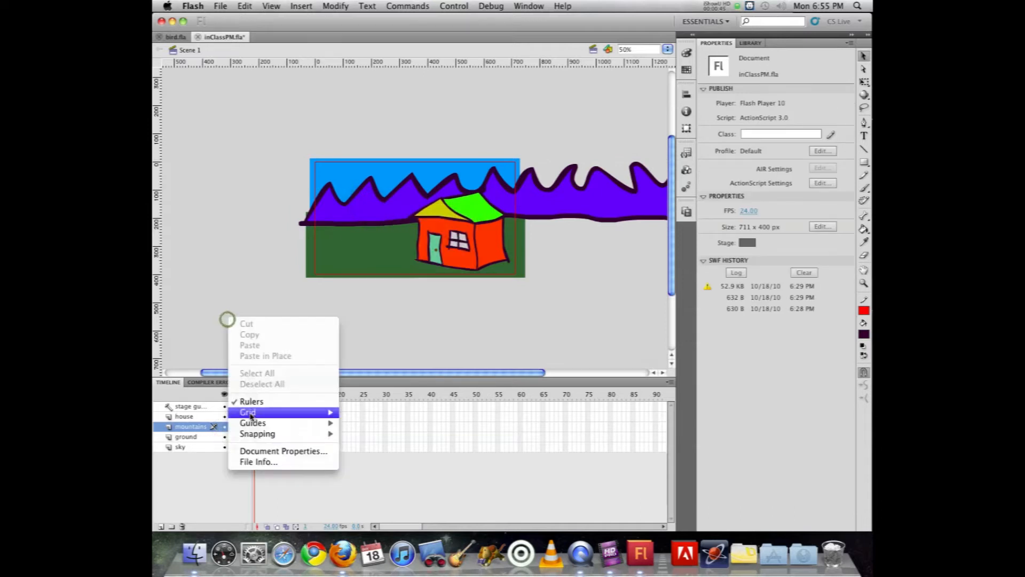
left_click(187, 311)
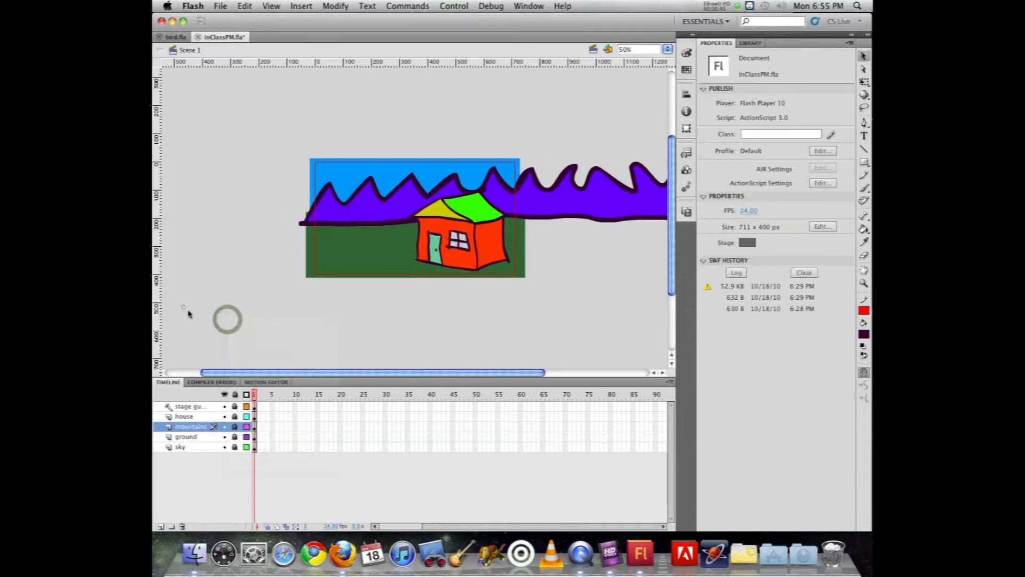
left_click(255, 427)
right_click(254, 429)
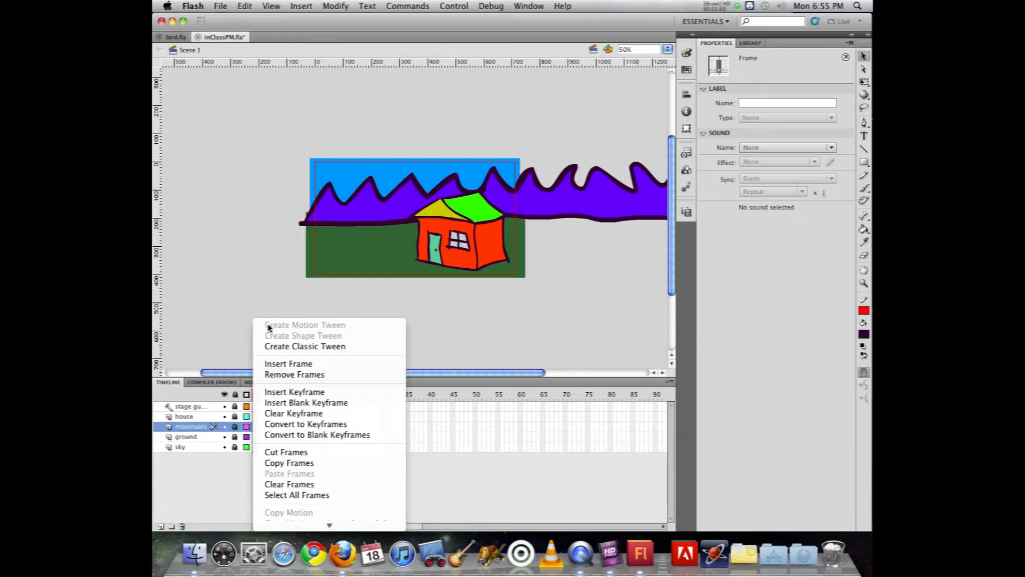
left_click(246, 266)
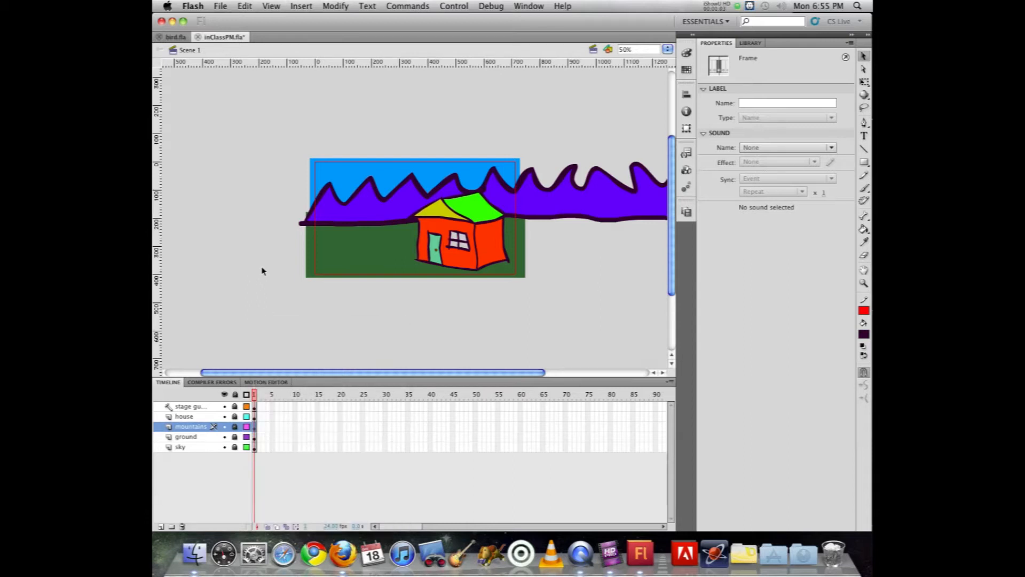
left_click(234, 426)
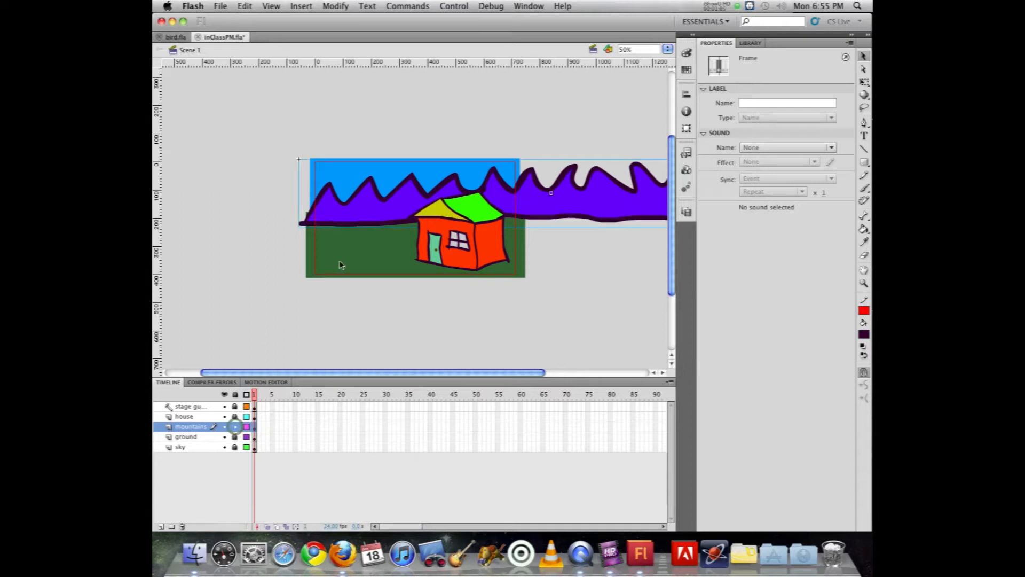
- Create a motion tween on the mountains and slide them left at frame 24 to about X -1059
right_click(375, 212)
left_click(389, 216)
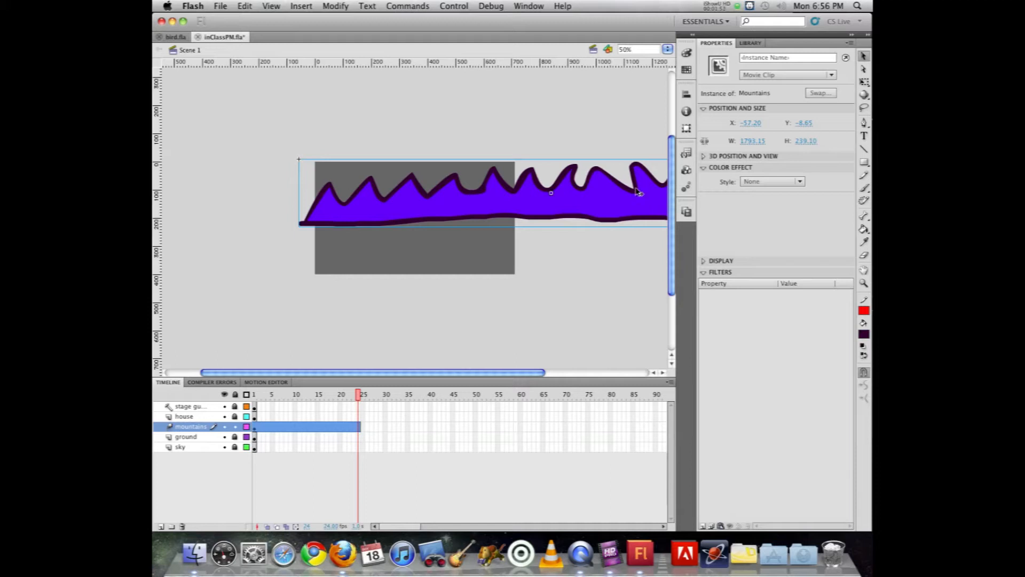
left_click(815, 120)
left_click_drag(642, 205, 357, 192)
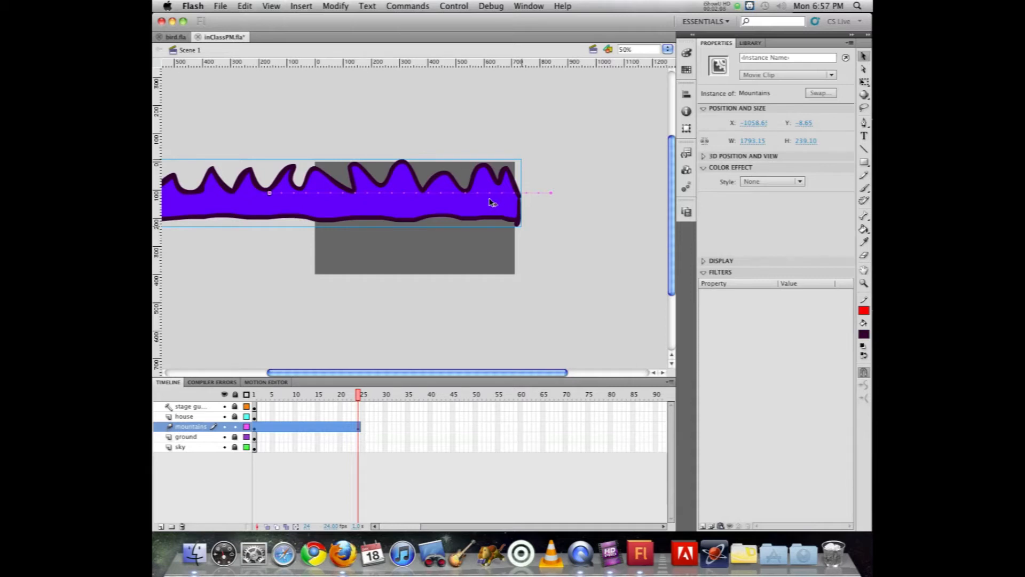
- Save the document and test the movie to preview the mountain animation
left_click_drag(358, 395, 352, 351)
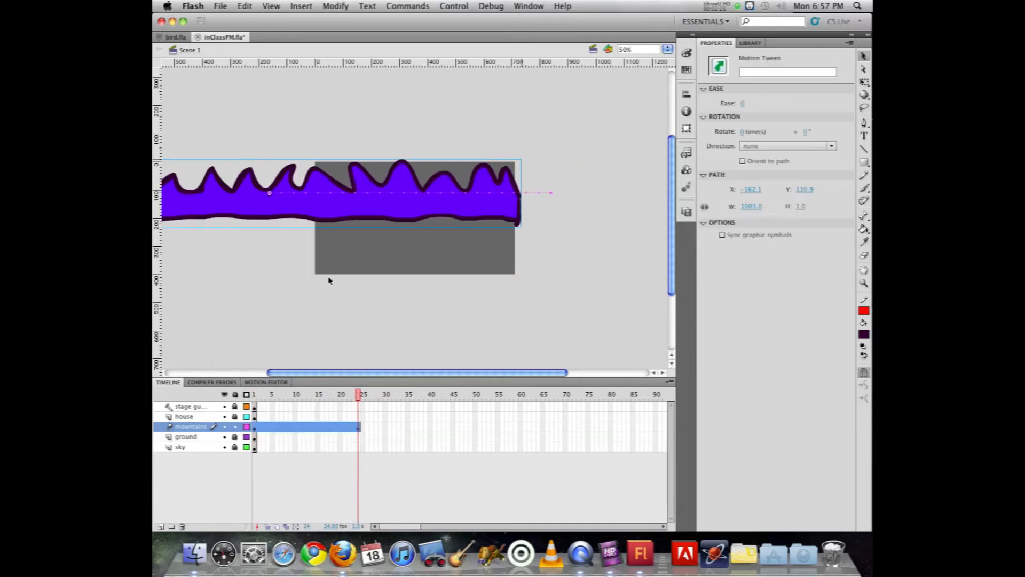
key("super+s")
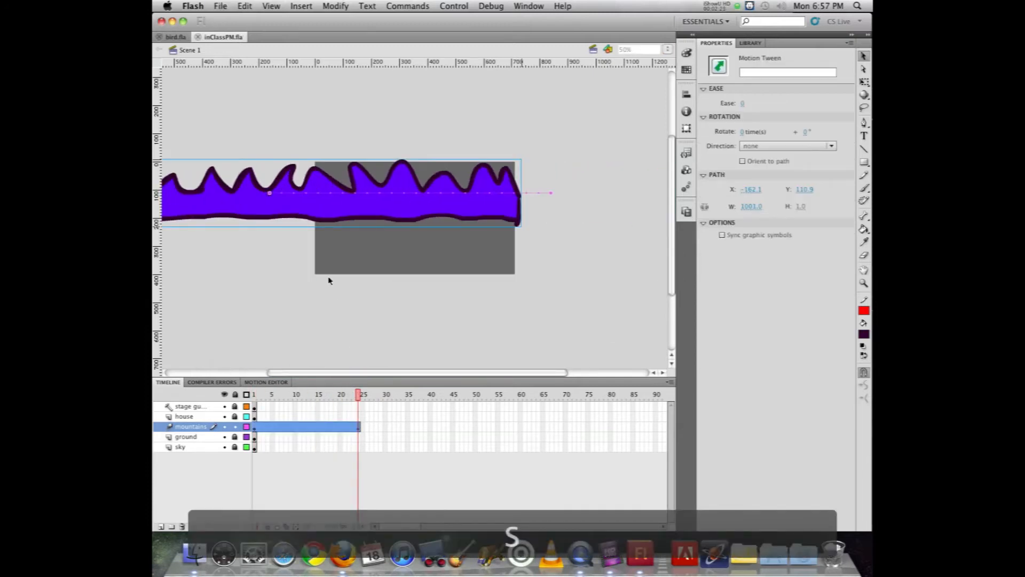
key("super+Return")
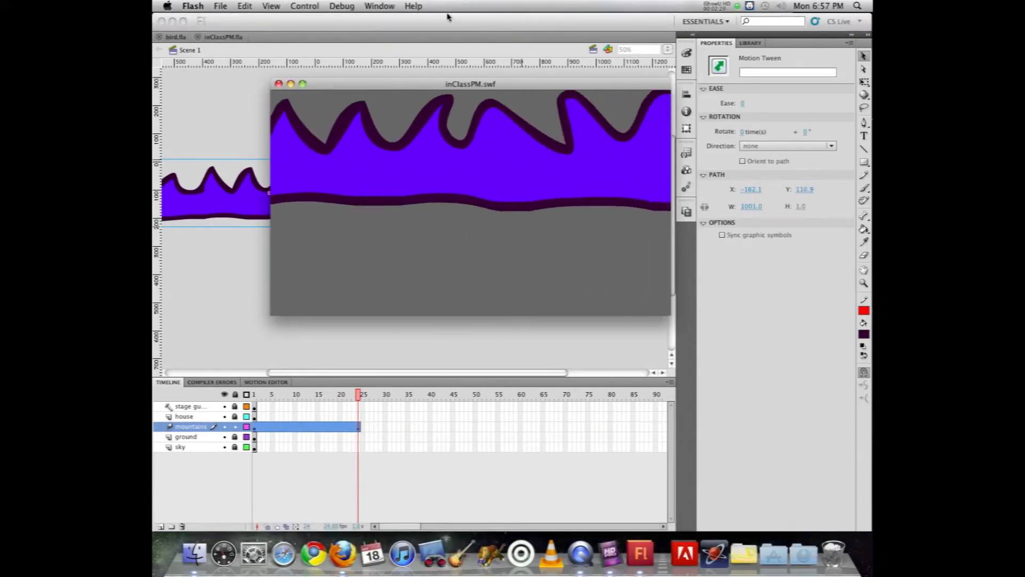
left_click(278, 84)
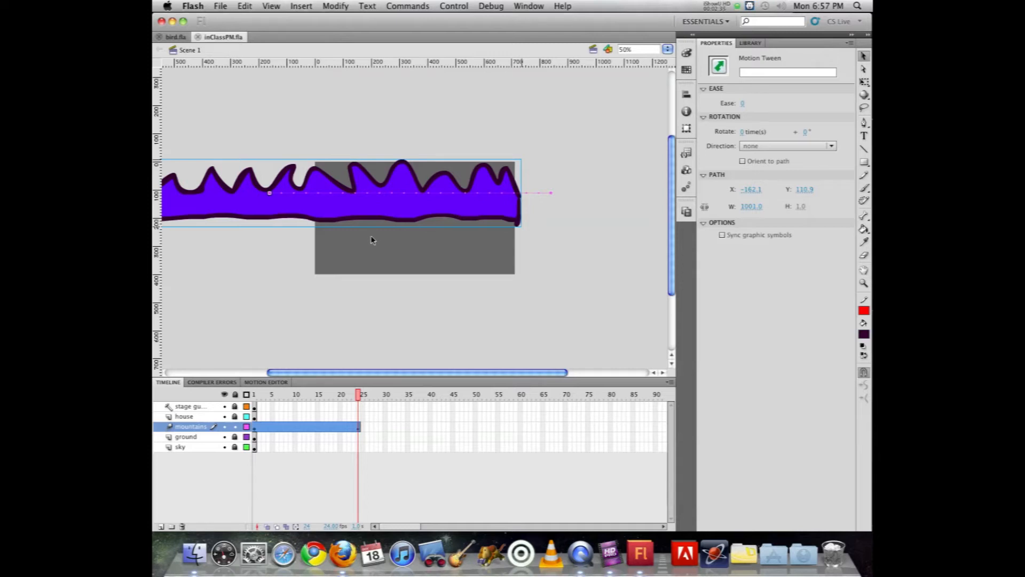
- Extend the mountains' motion tween to frame 100 and test the movie at the slower pace
left_click(357, 430)
right_click(358, 425)
left_click(332, 426)
left_click_drag(359, 425, 213, 368)
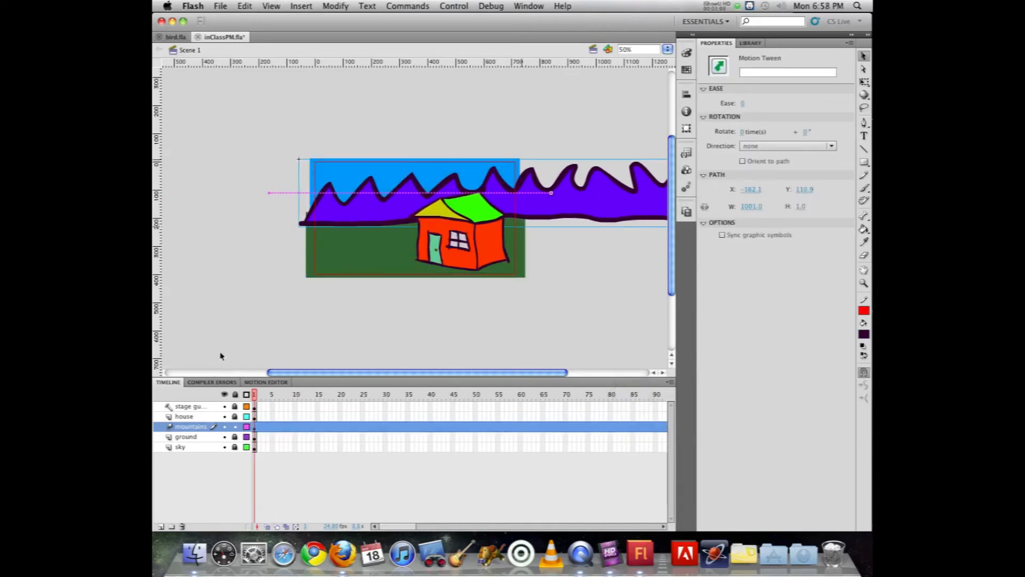
key("super+Return")
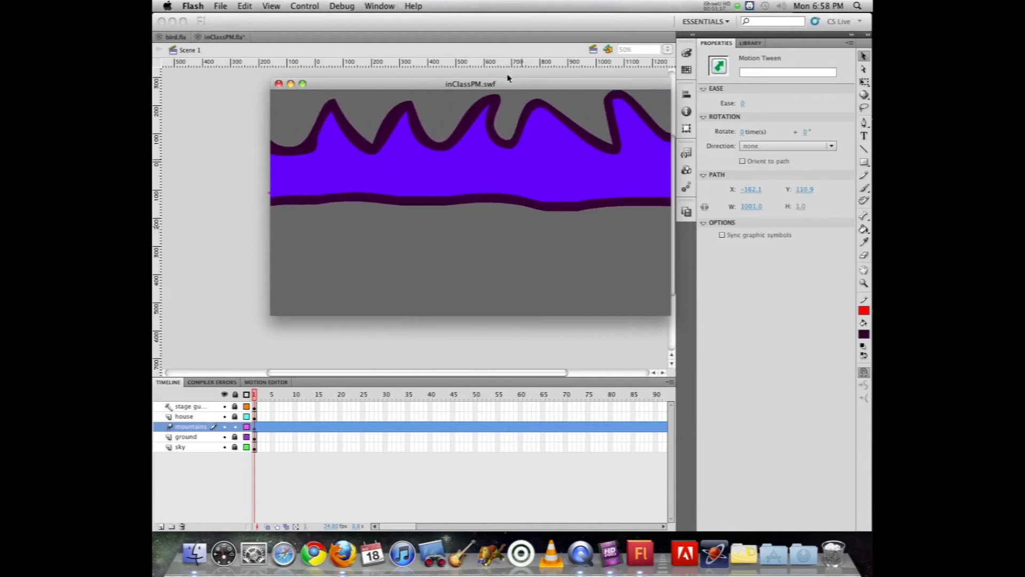
left_click(278, 84)
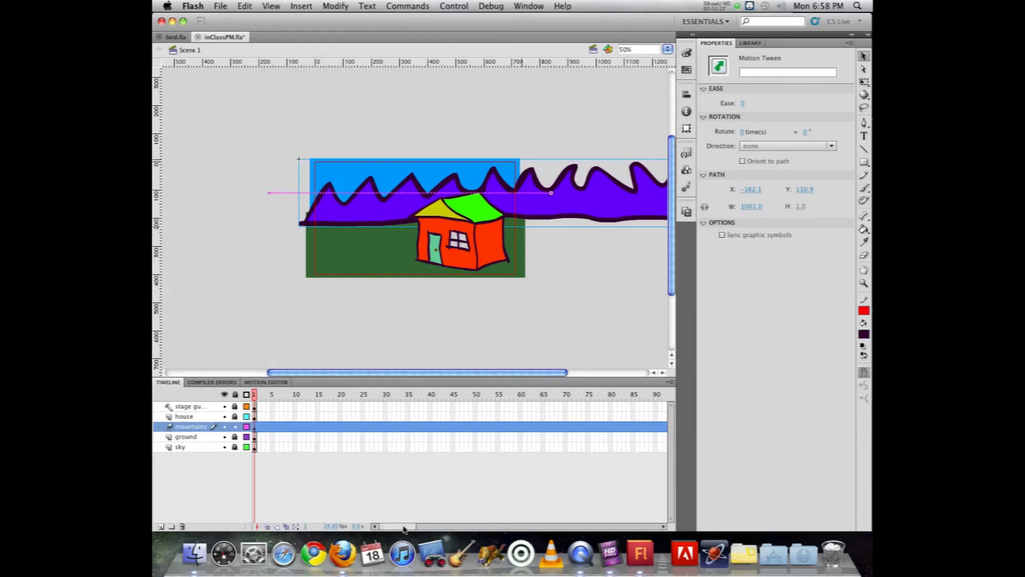
- Insert frames on the ground and sky layers so both extend to frame 100
left_click_drag(403, 526, 430, 526)
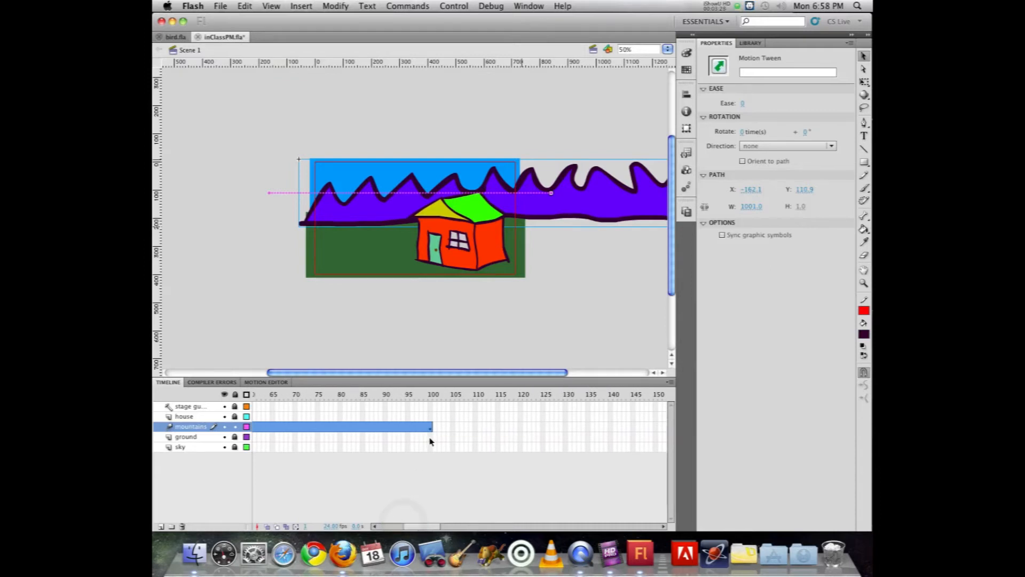
left_click(430, 440)
left_click_drag(432, 445, 430, 436)
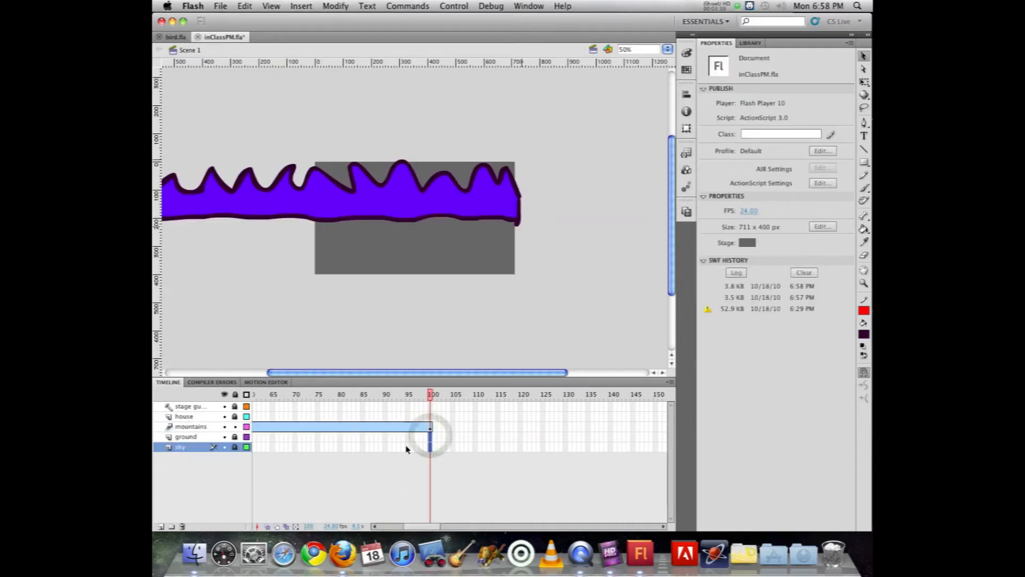
key("F5")
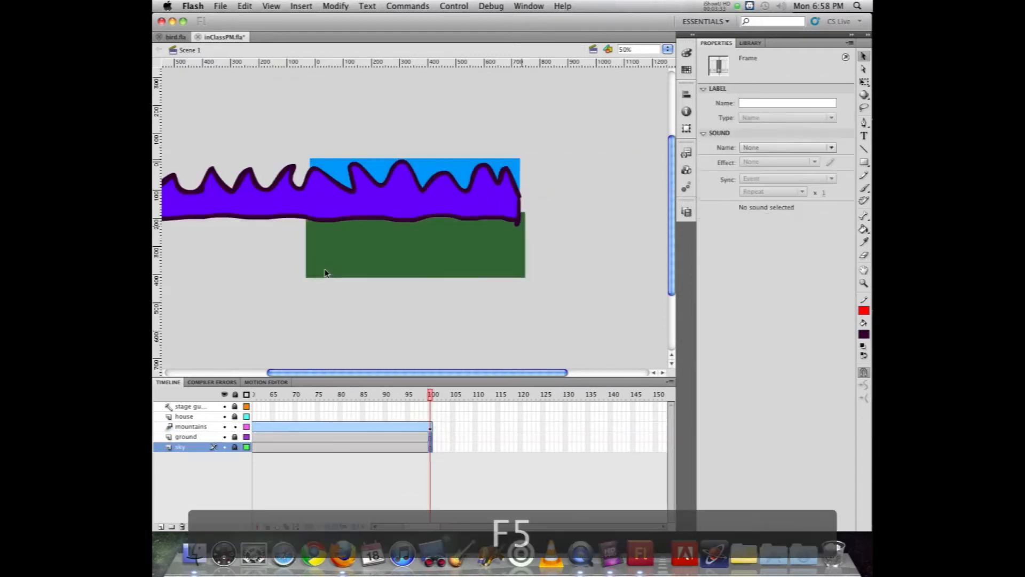
- Test the movie to preview the mountains moving between the extended sky and ground
left_click(432, 526)
key("super+Return")
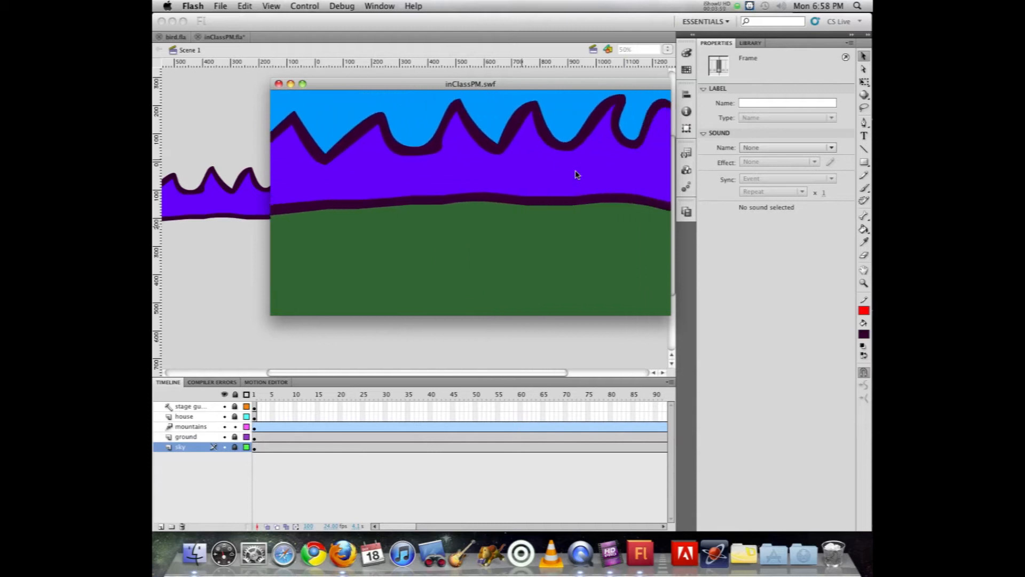
key("super+w")
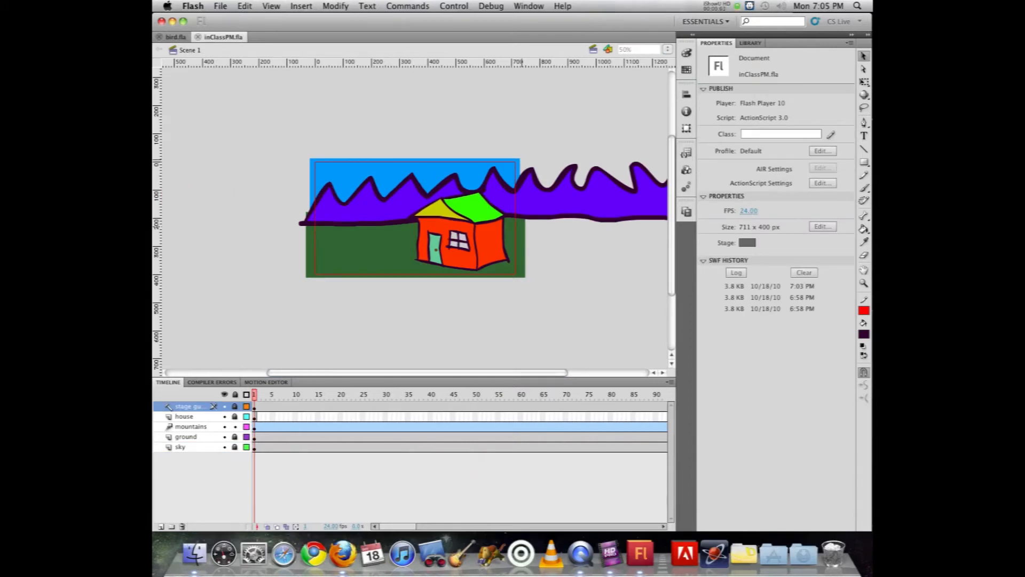
- Open the Mountains symbol for editing in place and return to Scene 1
left_click(462, 207)
double_click(464, 207)
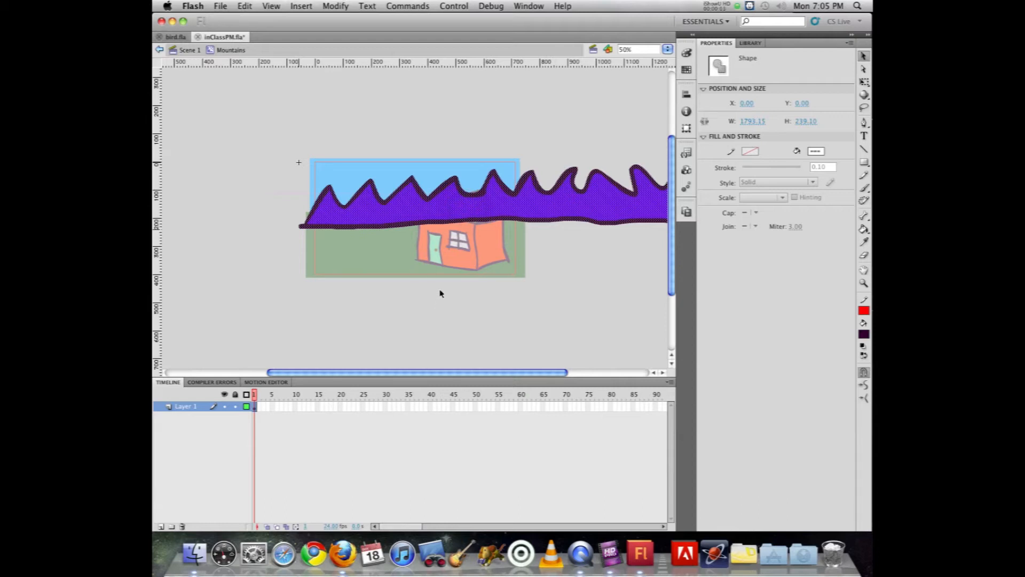
left_click(243, 168)
left_click(189, 51)
- Try to undo the last two actions in Scene 1 and deselect the mountains
left_click(244, 6)
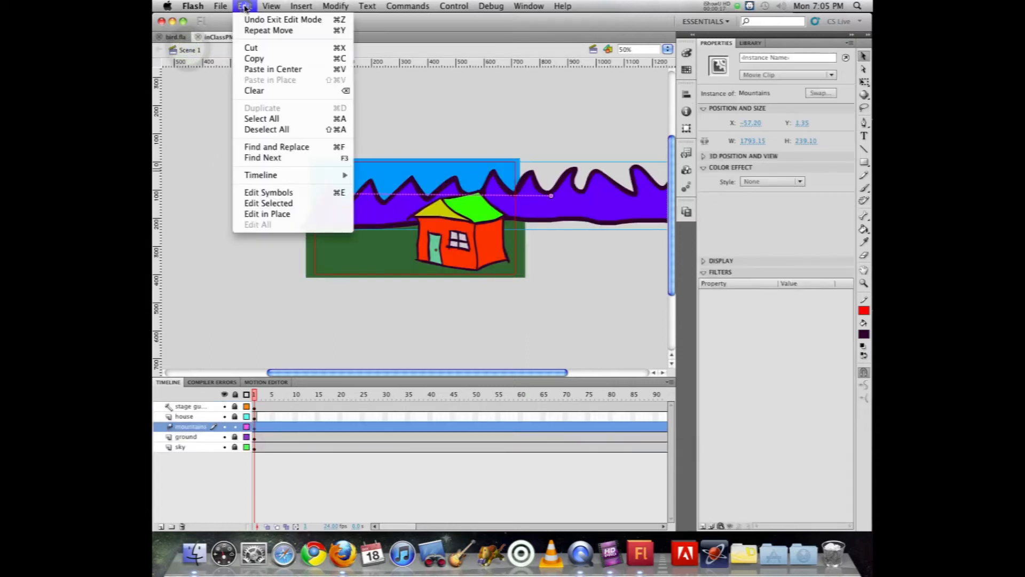
left_click(246, 6)
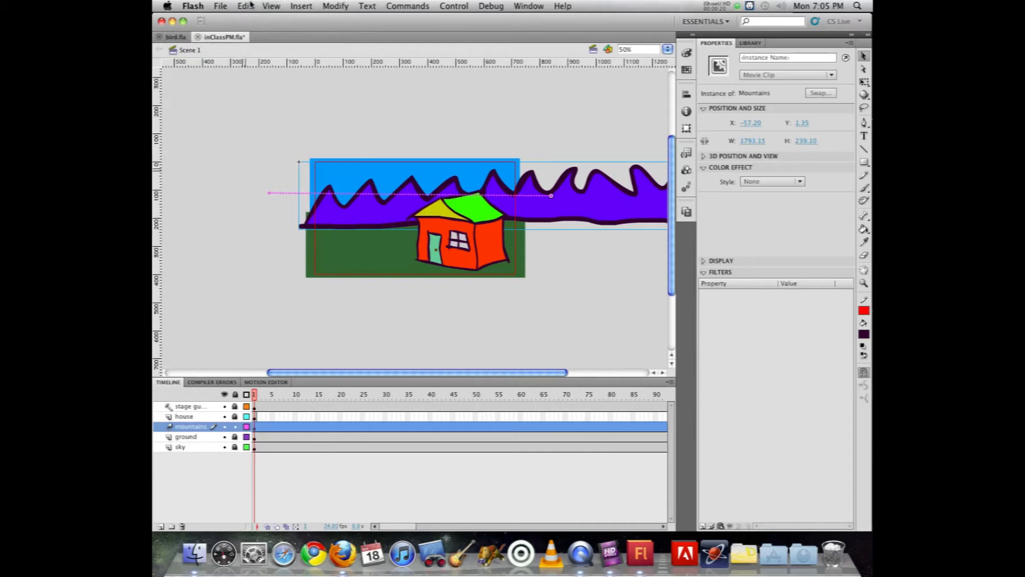
key("super+z")
key("super+z")
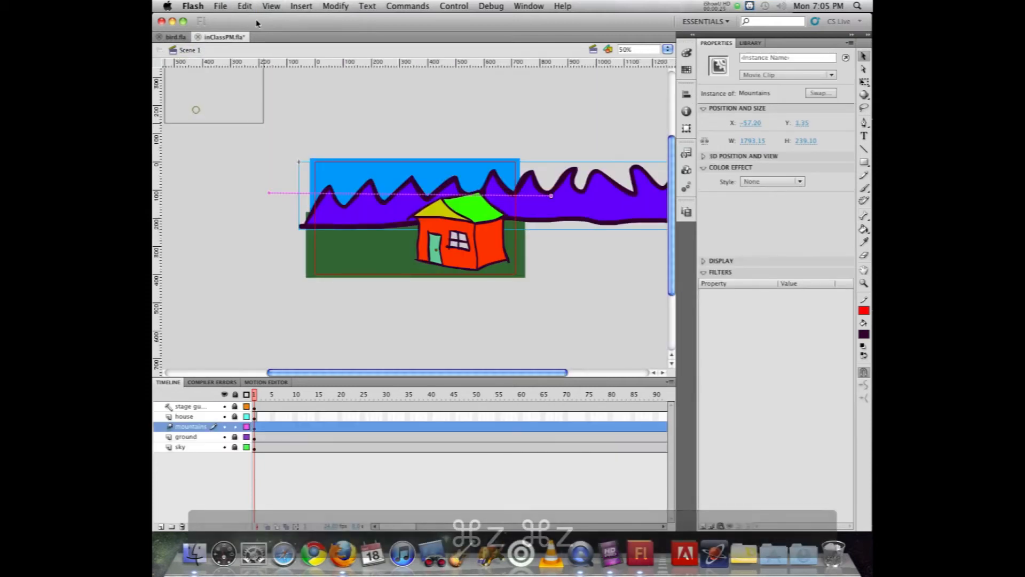
left_click(196, 109)
left_click(244, 7)
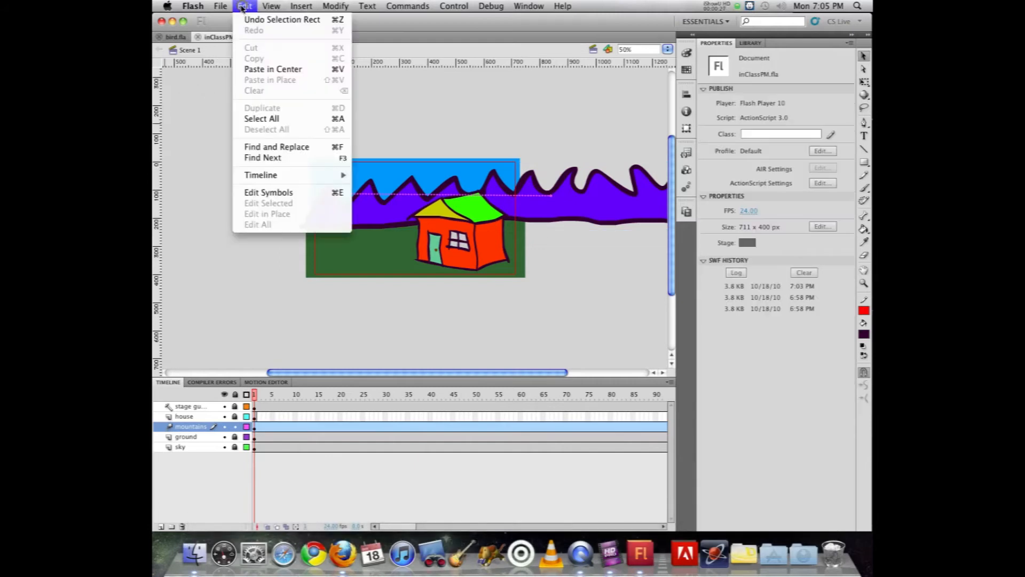
left_click(244, 7)
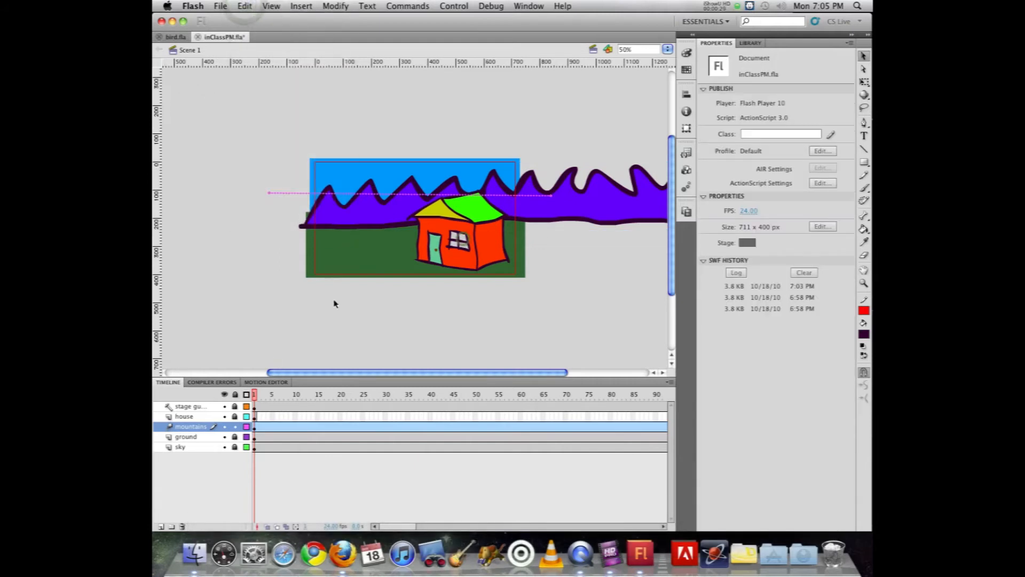
- Unlock the house layer, and enter and exit the House symbol's editing mode
left_click(236, 416)
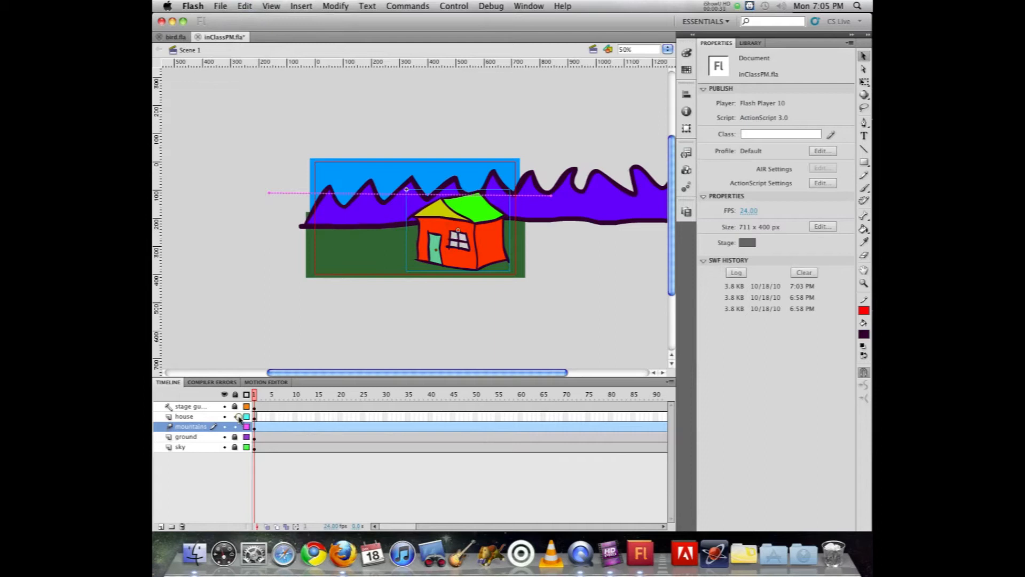
double_click(487, 255)
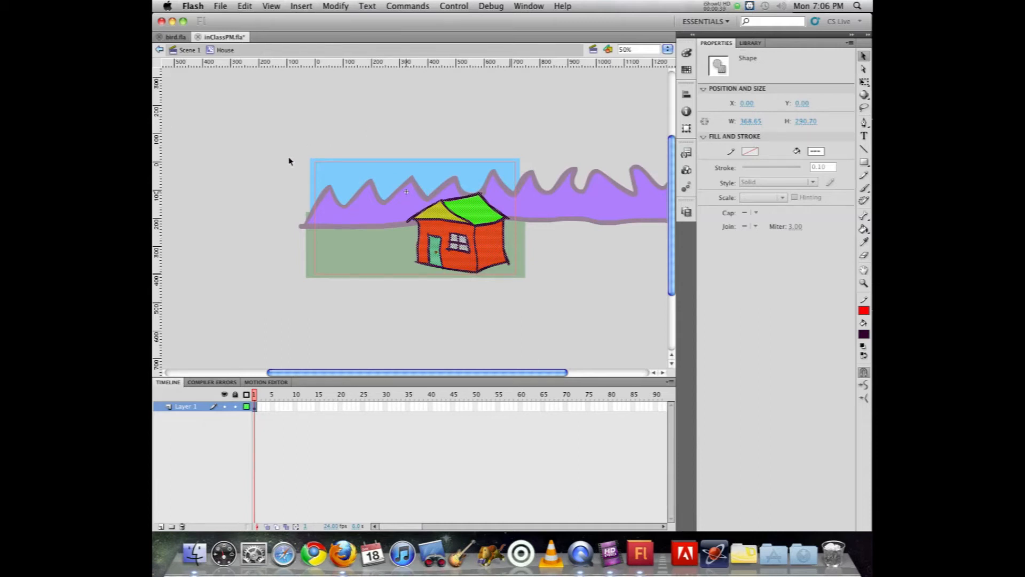
left_click(261, 170)
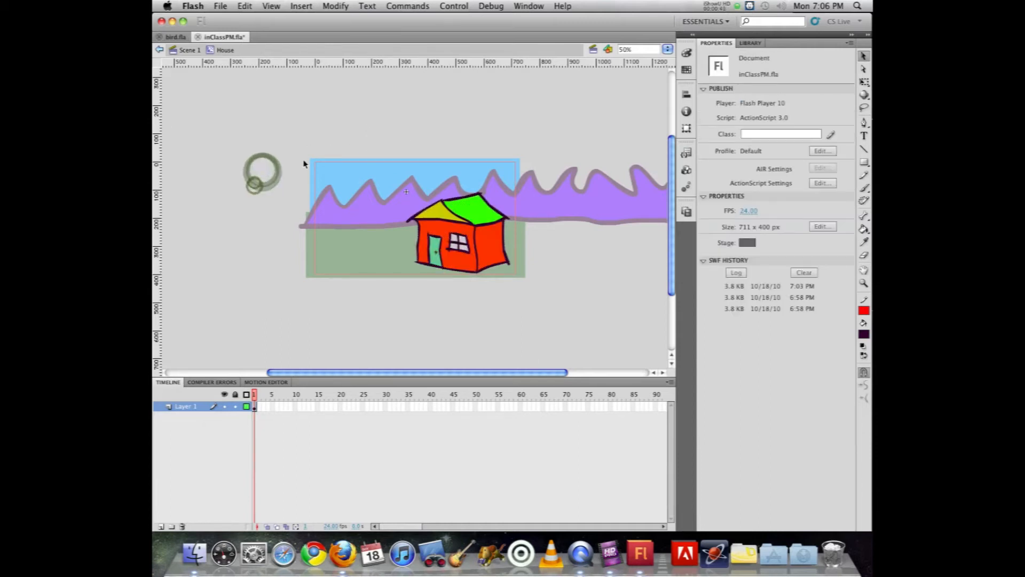
left_click(183, 52)
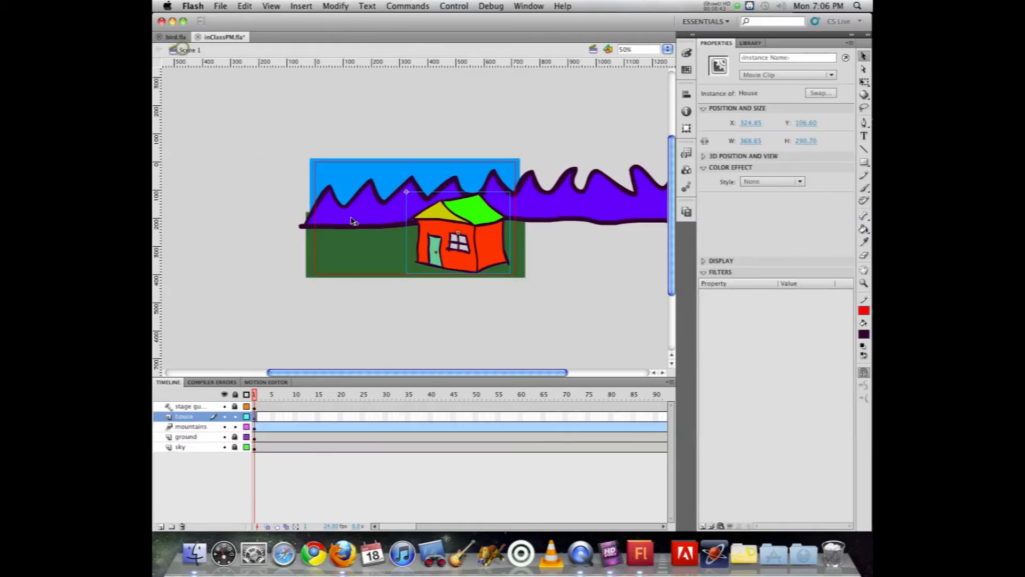
- Open the Mountains symbol for editing in place, deselect its artwork, and return to Scene 1
double_click(352, 214)
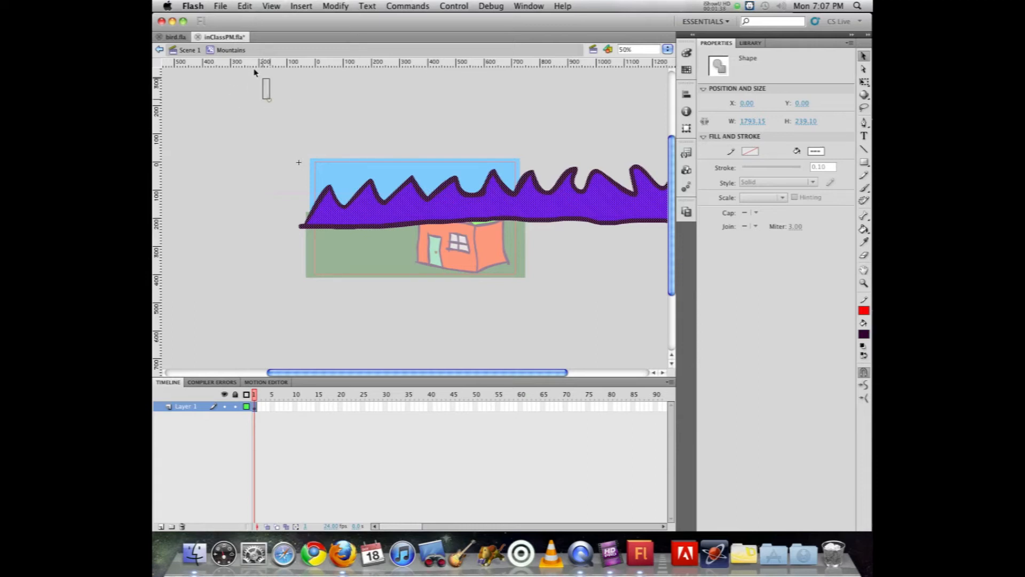
left_click_drag(269, 99, 187, 62)
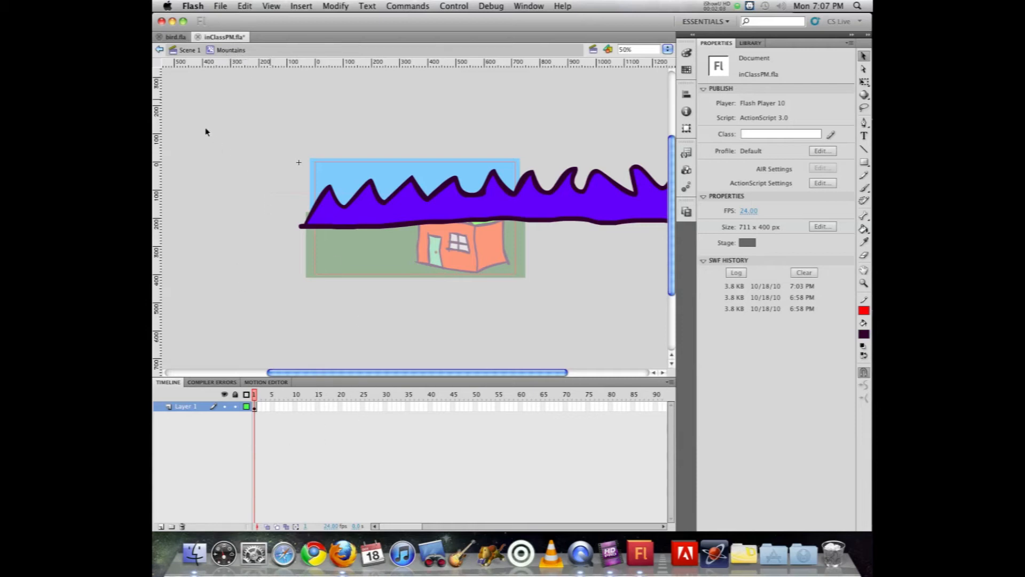
left_click(185, 50)
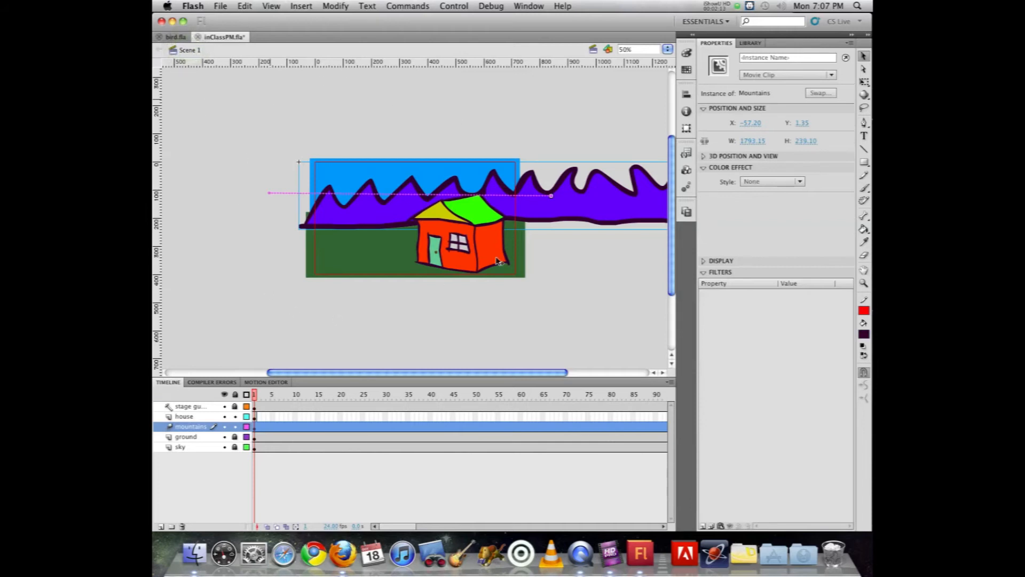
- Open the House symbol for editing in place from the stage and go back to Scene 1
double_click(483, 241)
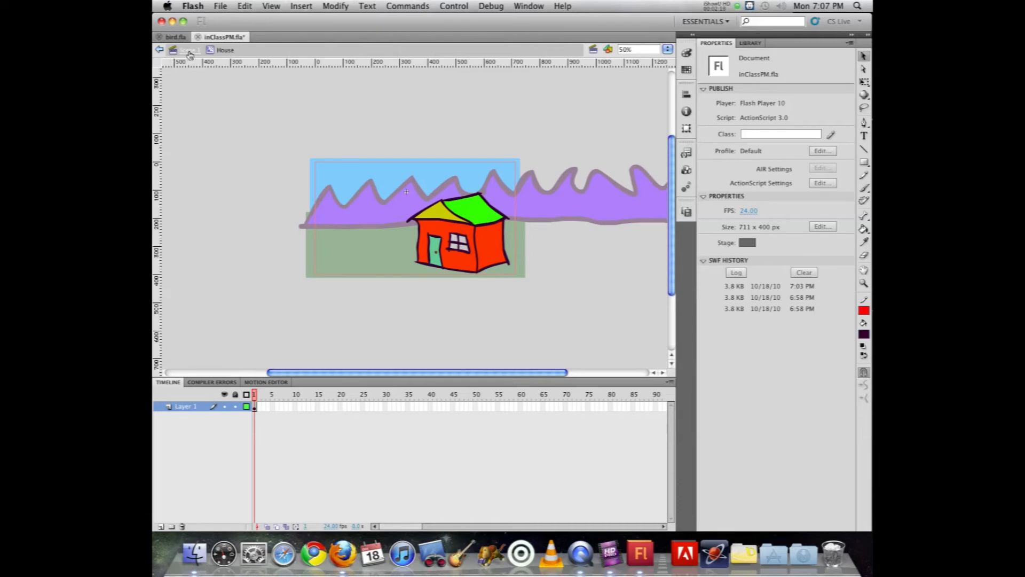
left_click(251, 129)
left_click(298, 139)
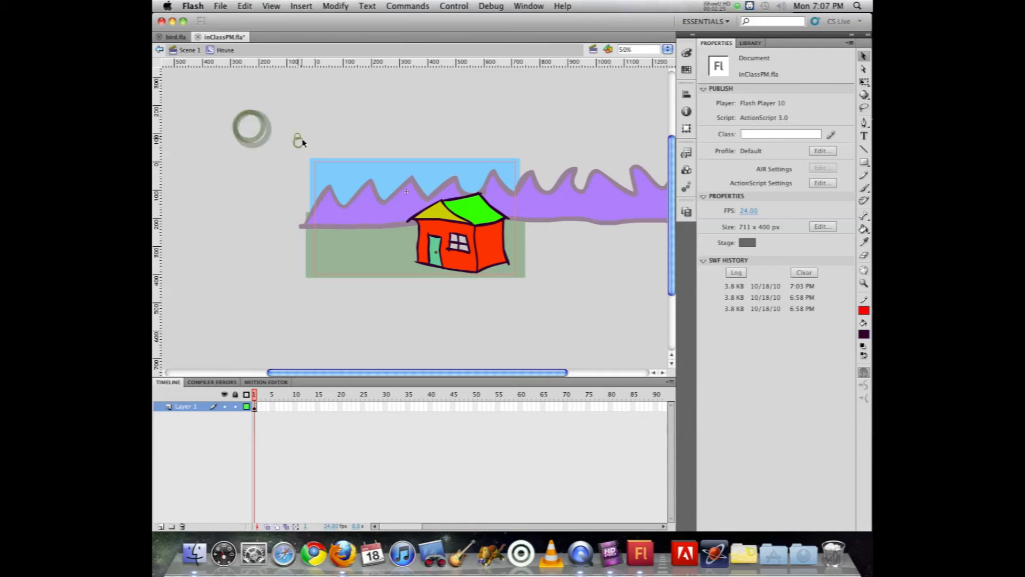
left_click(338, 177)
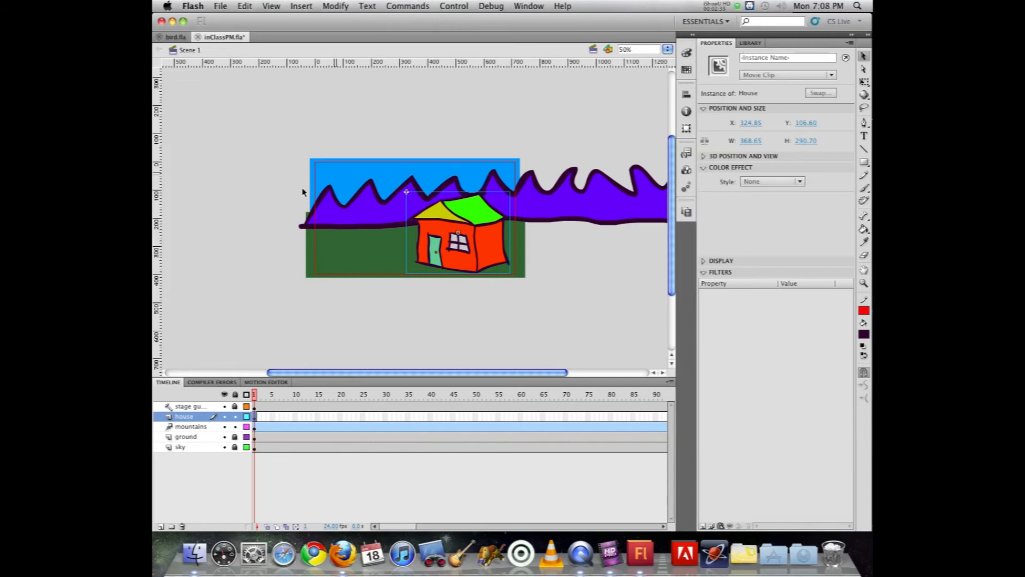
- Save the file and move the house past the stage's left edge, to X about -426
key("super+s")
left_click_drag(487, 241, 276, 238)
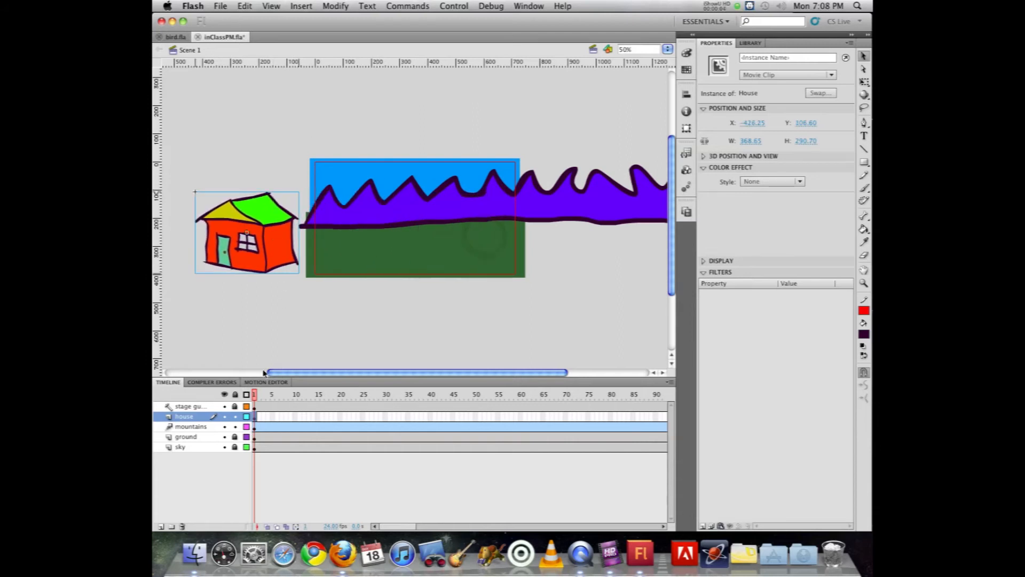
- Check the house layer's timing along the timeline and move its first keyframe to frame 50
left_click_drag(254, 395, 304, 394)
key("Return")
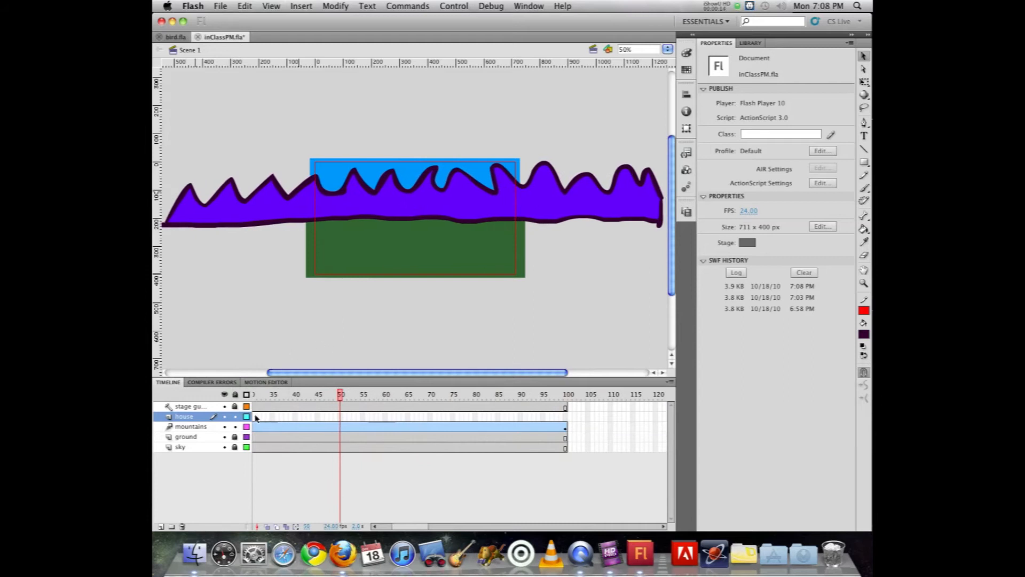
left_click_drag(342, 398, 250, 415)
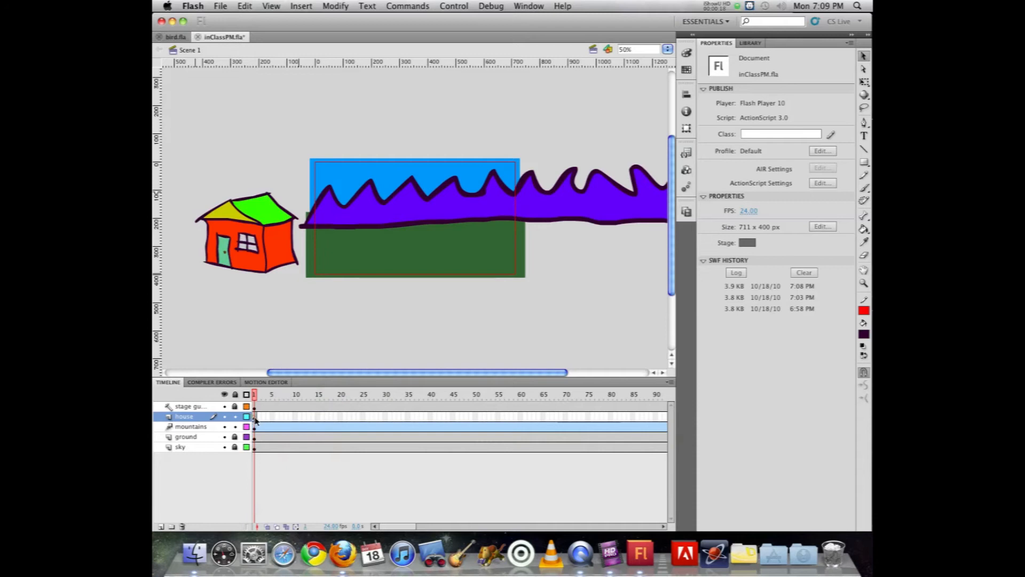
mouse_move(254, 418)
left_mouse_down()
mouse_move(403, 419)
mouse_move(253, 417)
left_mouse_up()
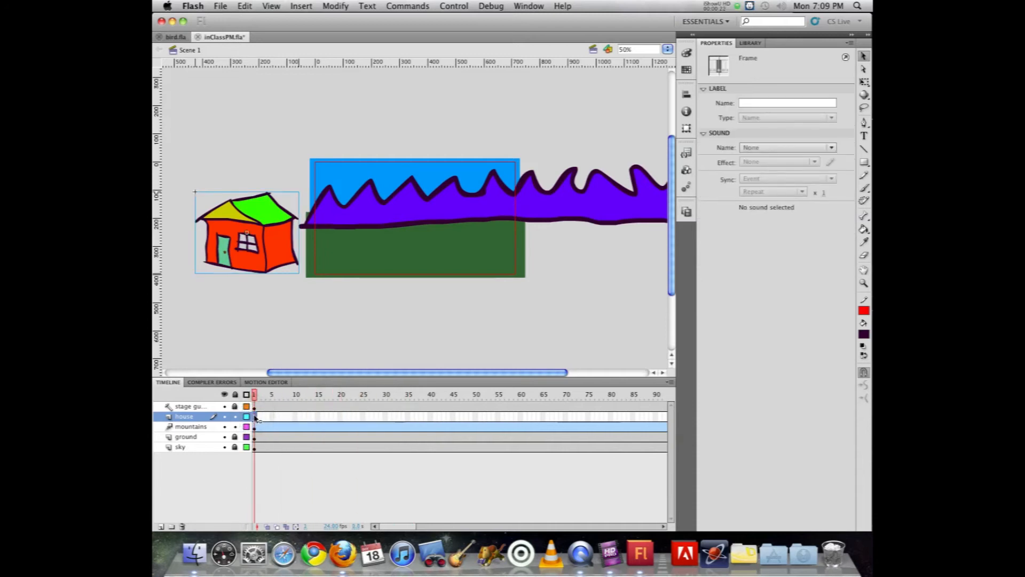
left_click_drag(254, 418, 475, 394)
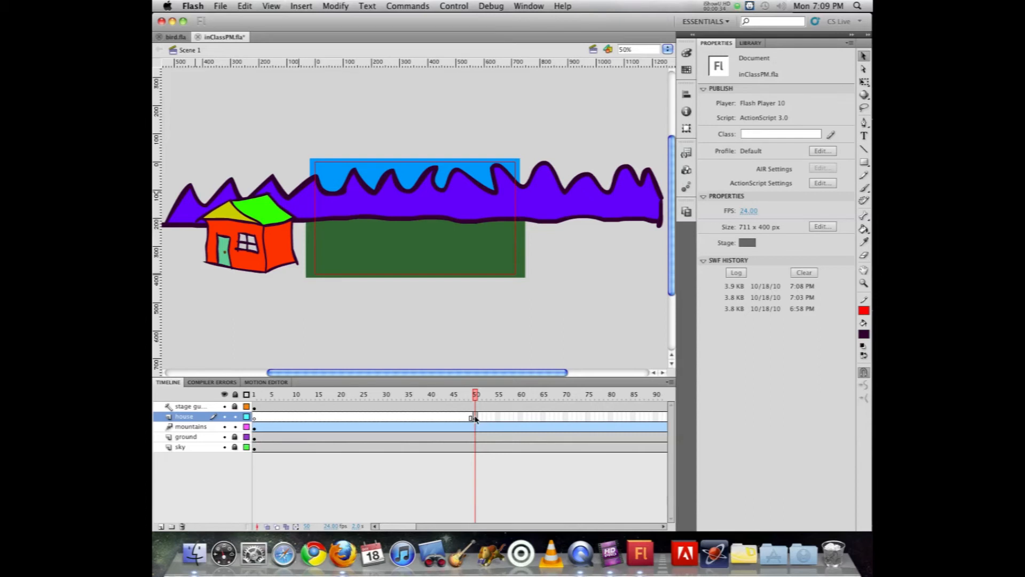
- Create a motion tween on the house layer at frame 50 and extend it to frame 100
right_click(474, 416)
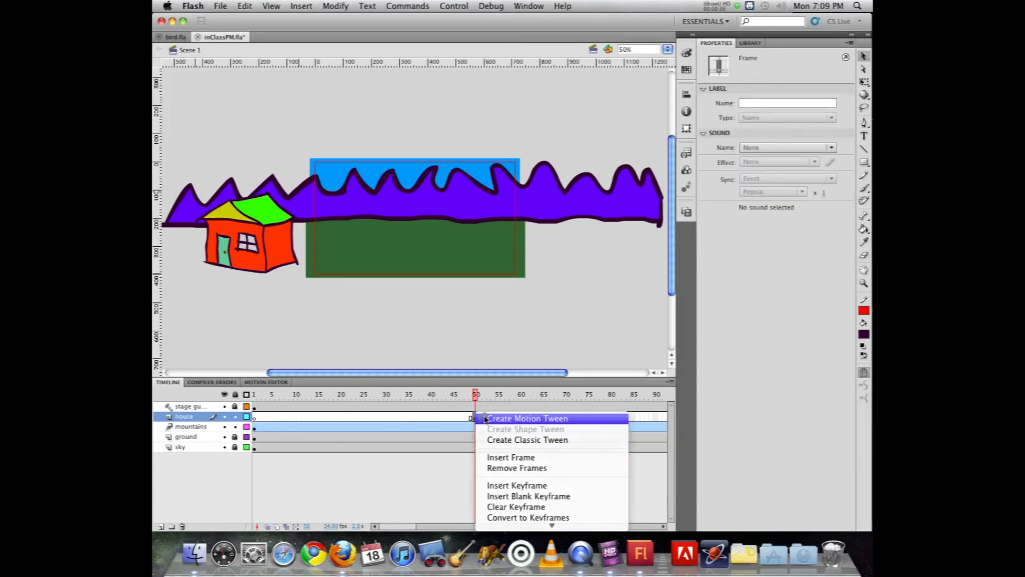
left_click(484, 418)
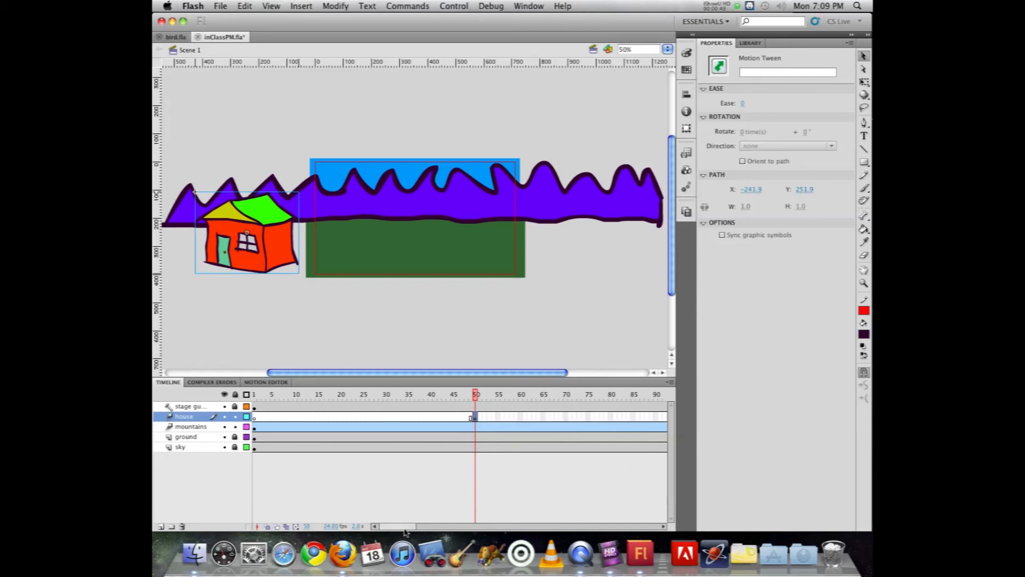
left_click_drag(407, 526, 423, 526)
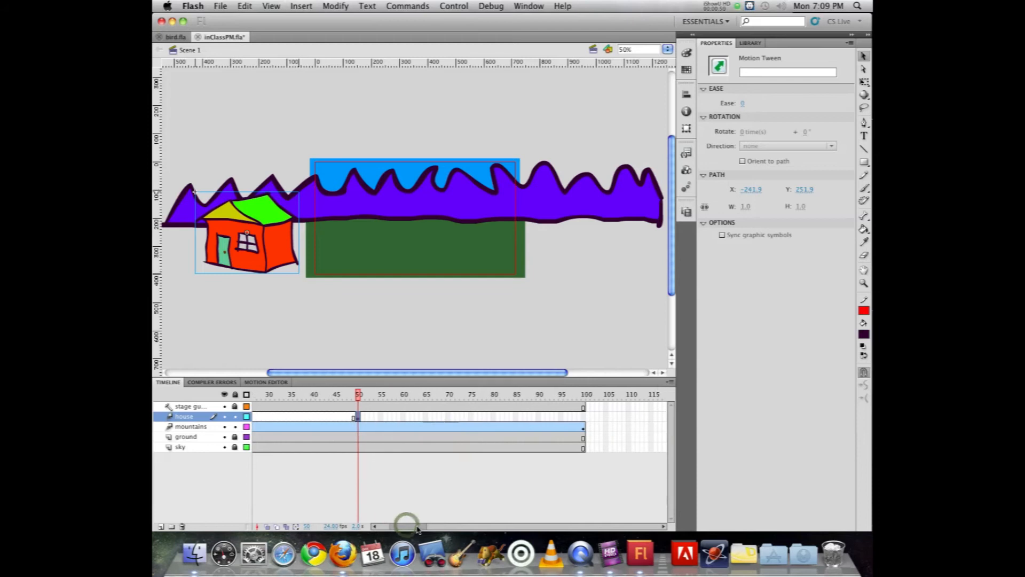
left_click(584, 417)
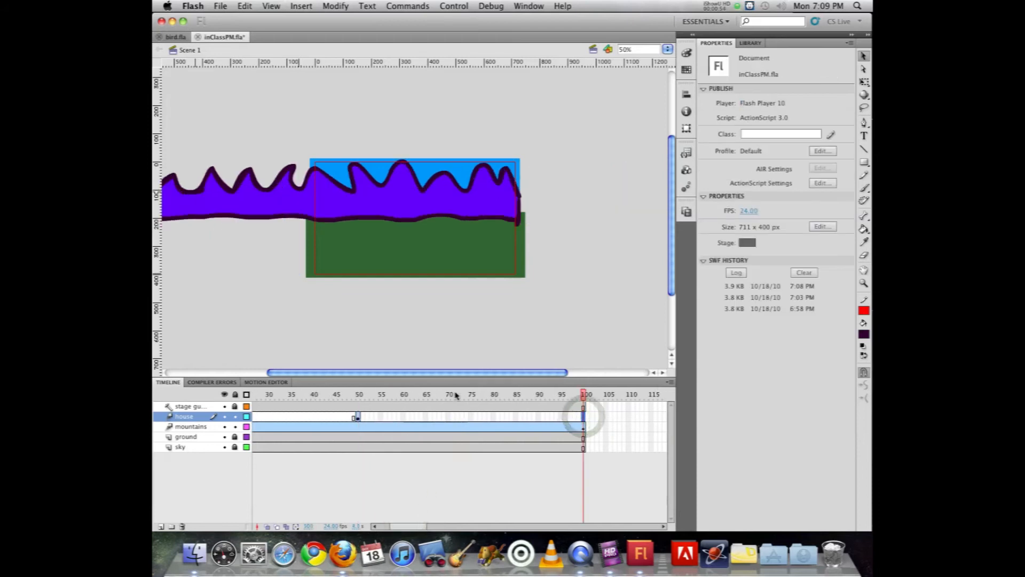
key("F5")
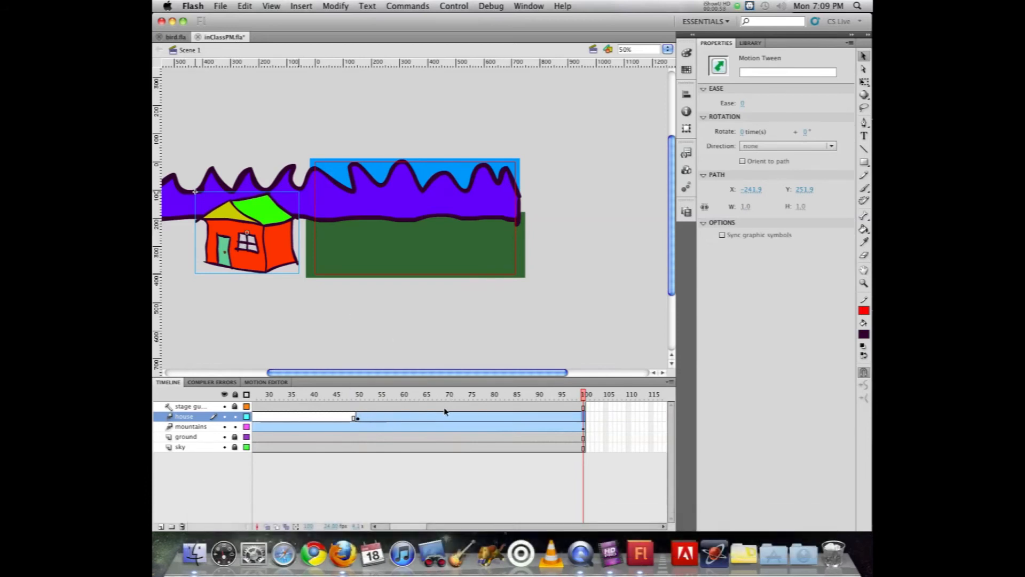
- At frame 78, move the house across to the right side of the stage, at X about 357
left_click(402, 406)
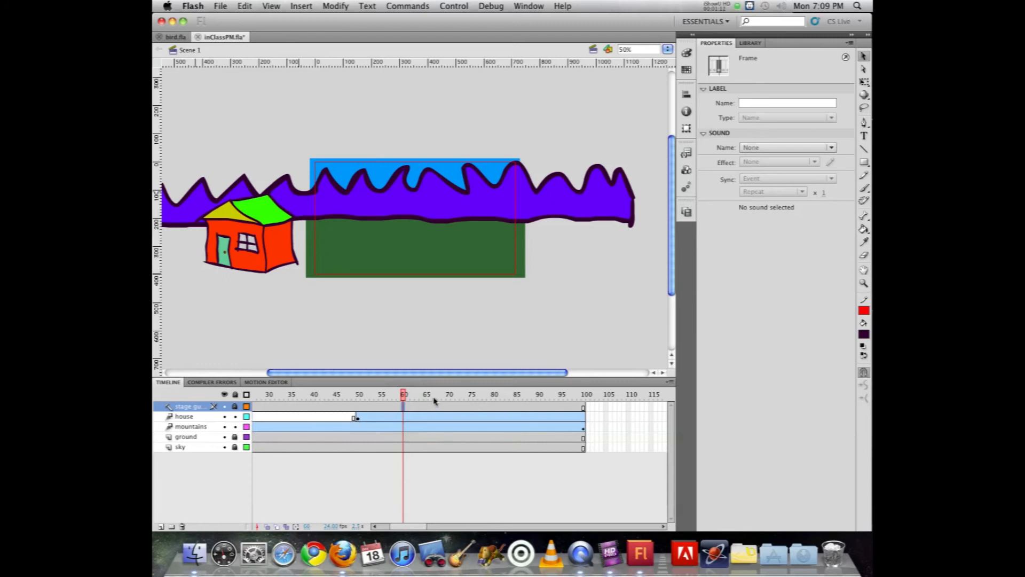
left_click_drag(403, 395, 484, 380)
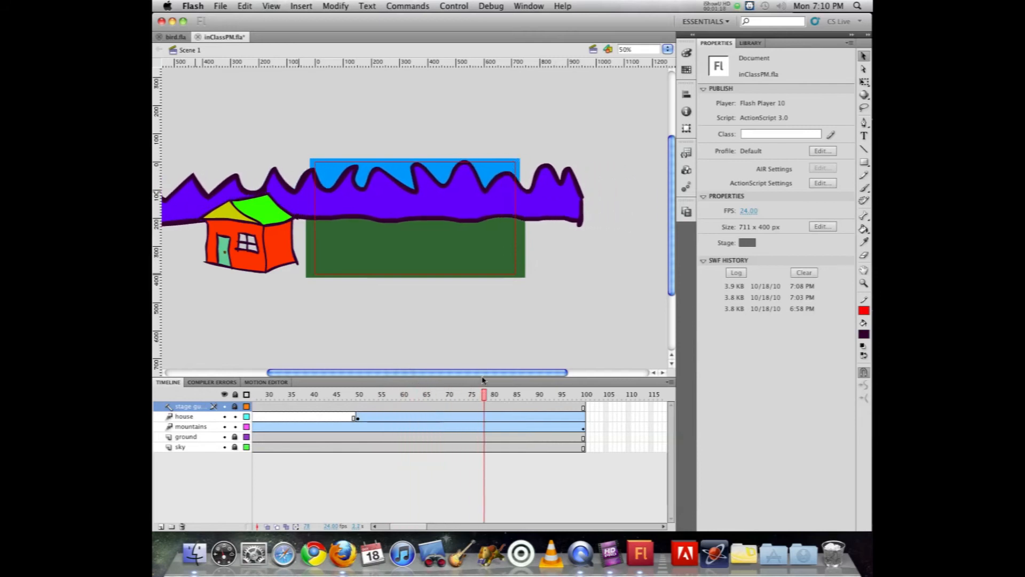
left_click_drag(239, 223, 458, 233)
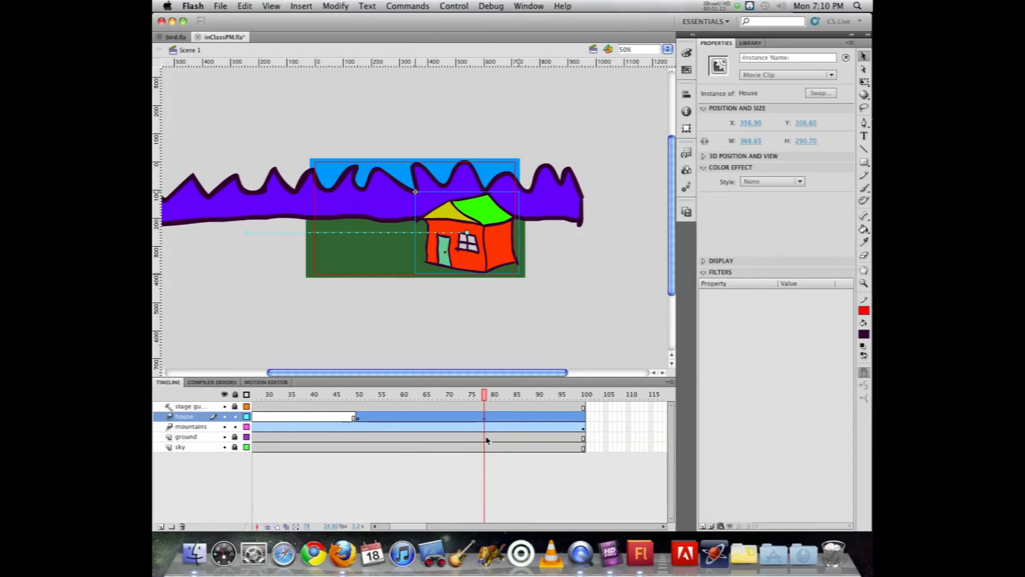
- Select only the house tween's keyframe at frame 78 and move it to frame 100
mouse_move(484, 396)
left_mouse_down()
mouse_move(320, 394)
mouse_move(585, 394)
mouse_move(471, 394)
mouse_move(579, 393)
mouse_move(484, 393)
left_mouse_up()
left_click(483, 418)
left_click(482, 416)
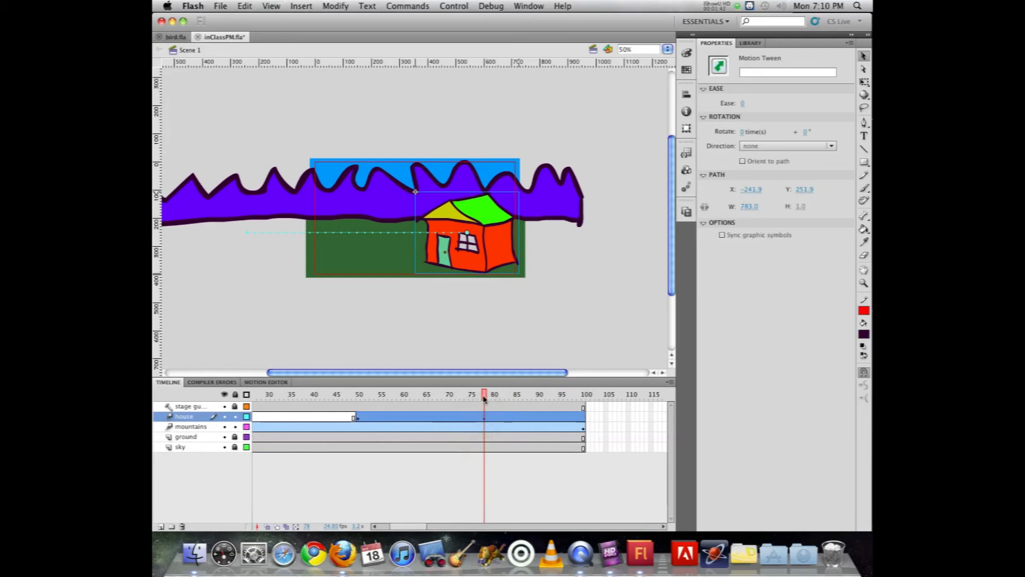
mouse_move(484, 397)
left_mouse_down()
mouse_move(417, 394)
mouse_move(482, 394)
left_mouse_up()
mouse_move(484, 395)
left_mouse_down()
mouse_move(430, 395)
mouse_move(483, 393)
left_mouse_up()
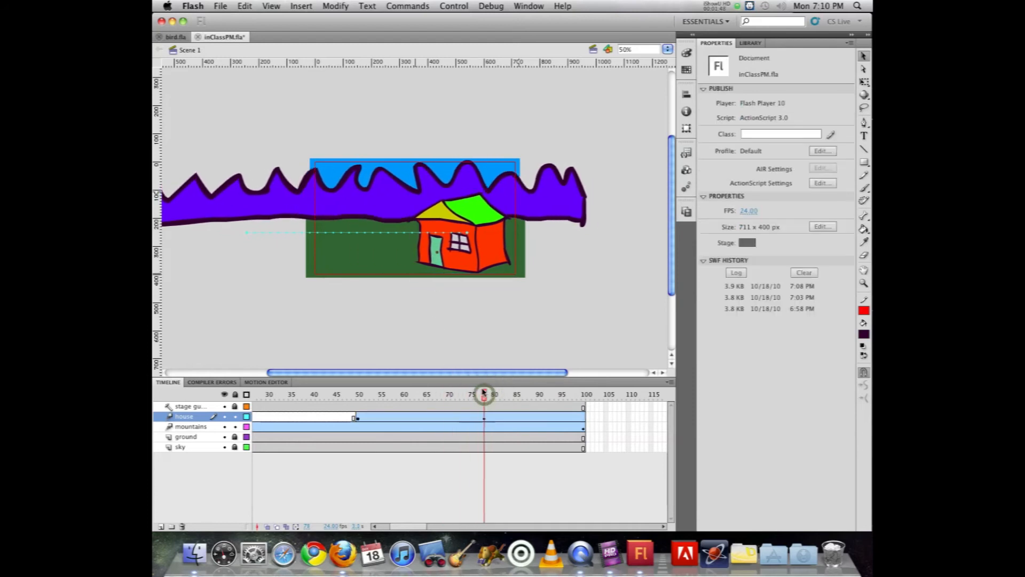
left_click(481, 416)
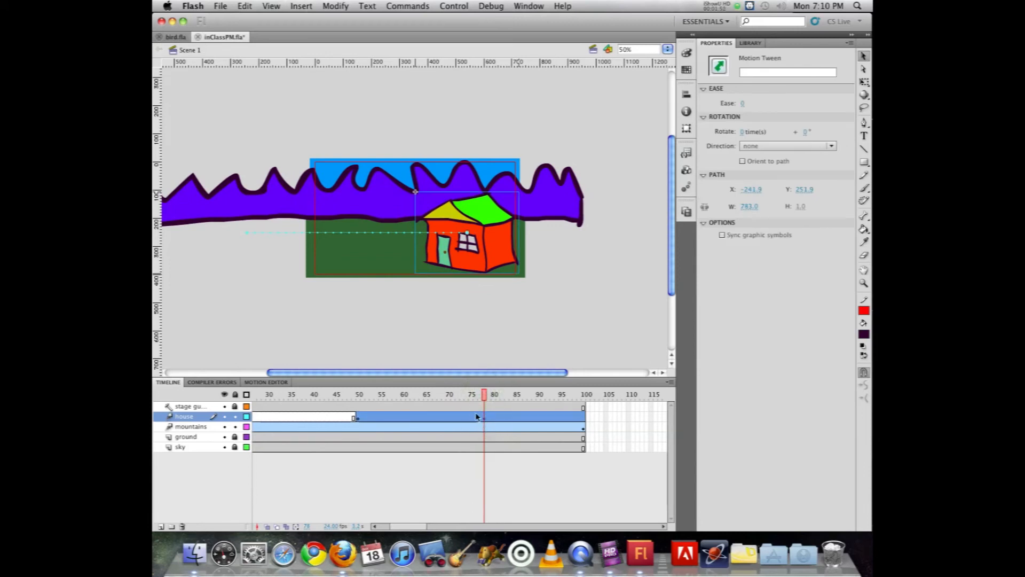
left_click(483, 420, "ctrl")
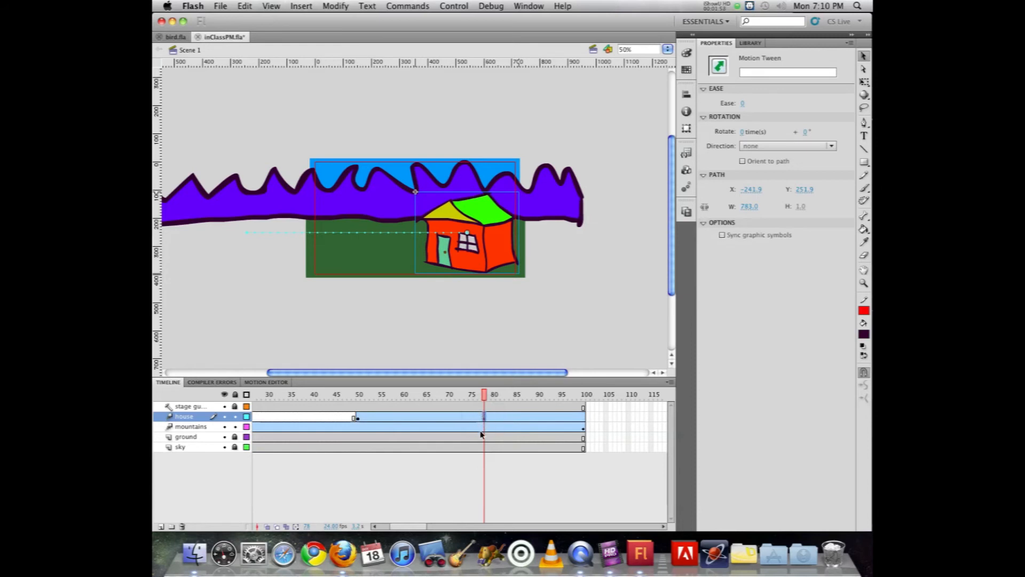
left_click_drag(487, 419, 604, 386)
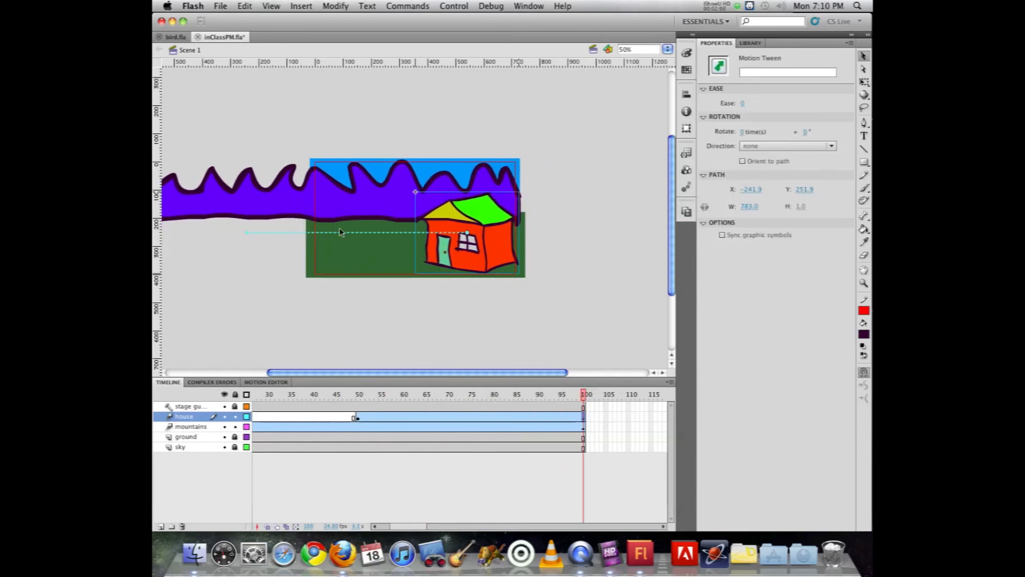
- Test the movie to preview the house sliding into the scene, and close the preview
key("super+Return")
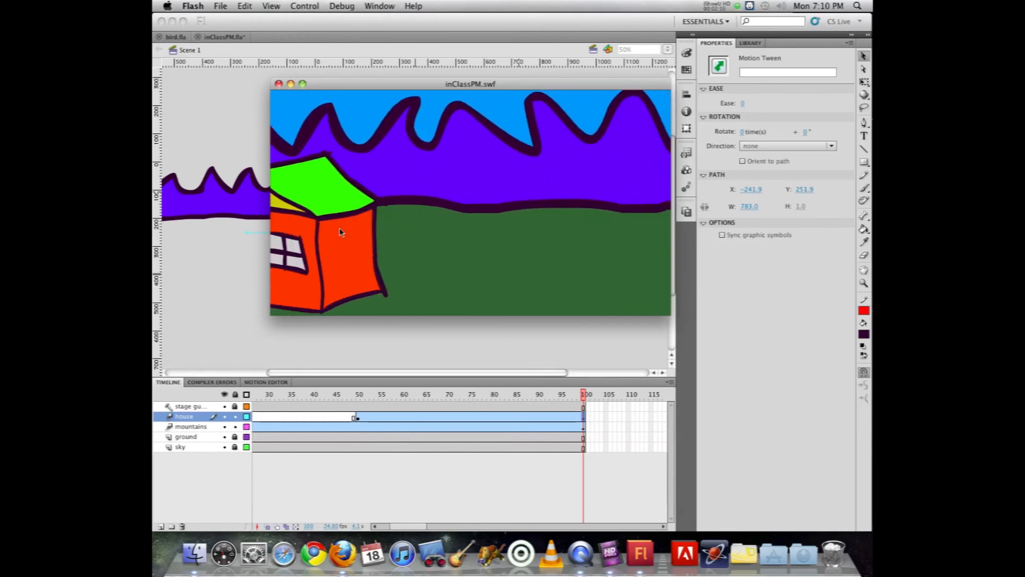
key("super+w")
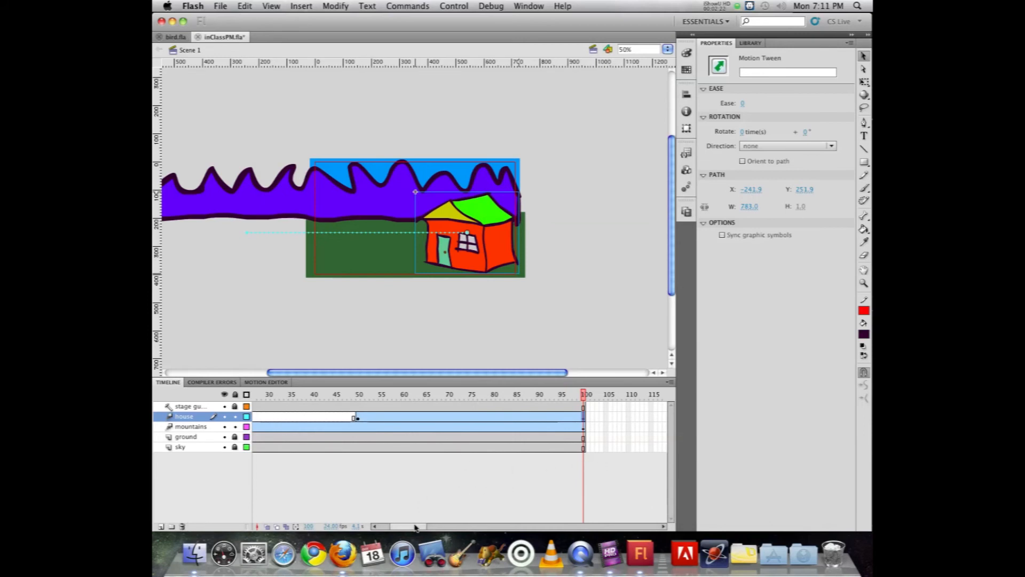
- Extend the house, mountains, ground, sky and stage guide layers to frame 140
mouse_move(416, 526)
left_mouse_down()
mouse_move(401, 527)
mouse_move(434, 526)
left_mouse_up()
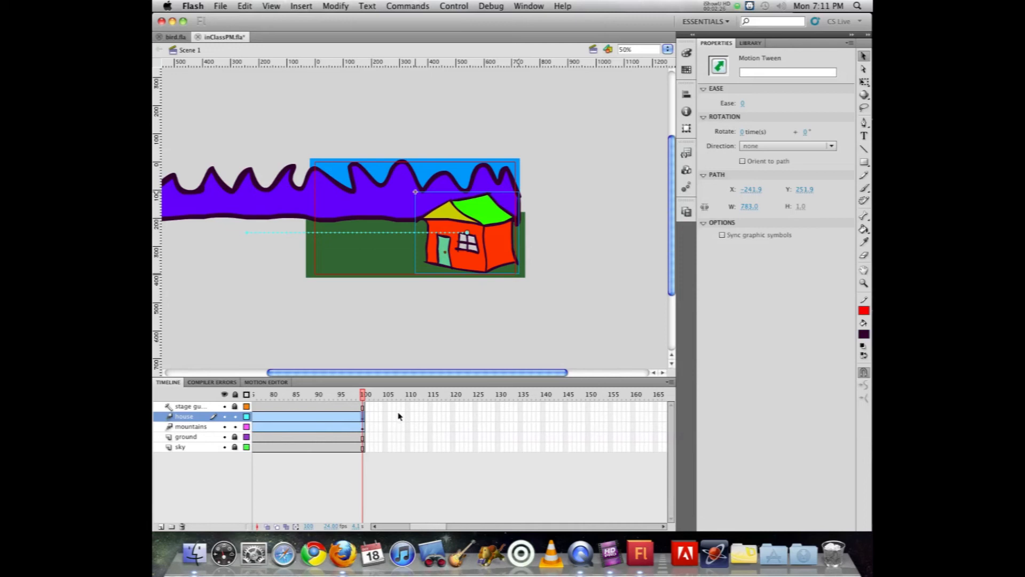
left_click(542, 417)
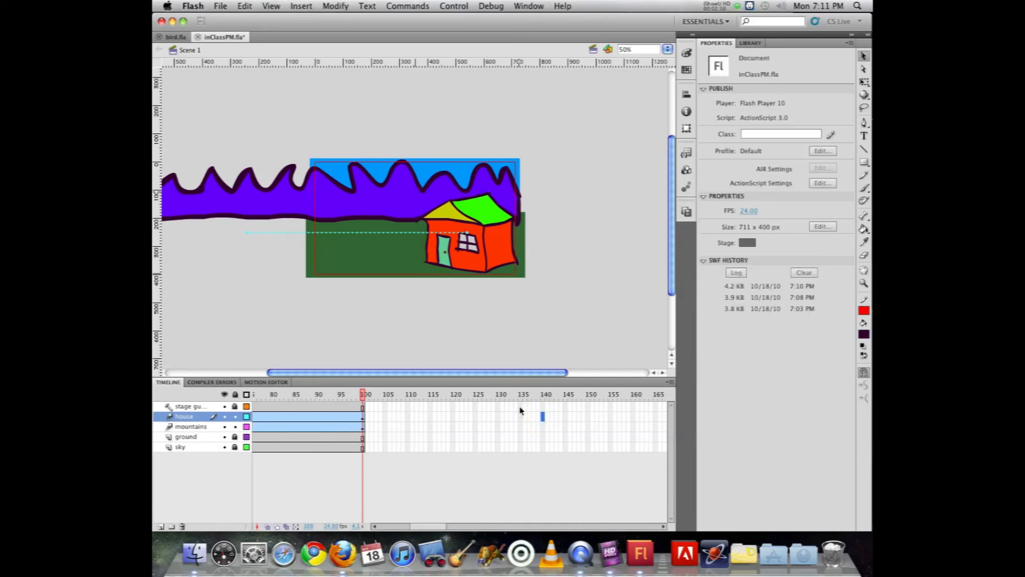
key("F5")
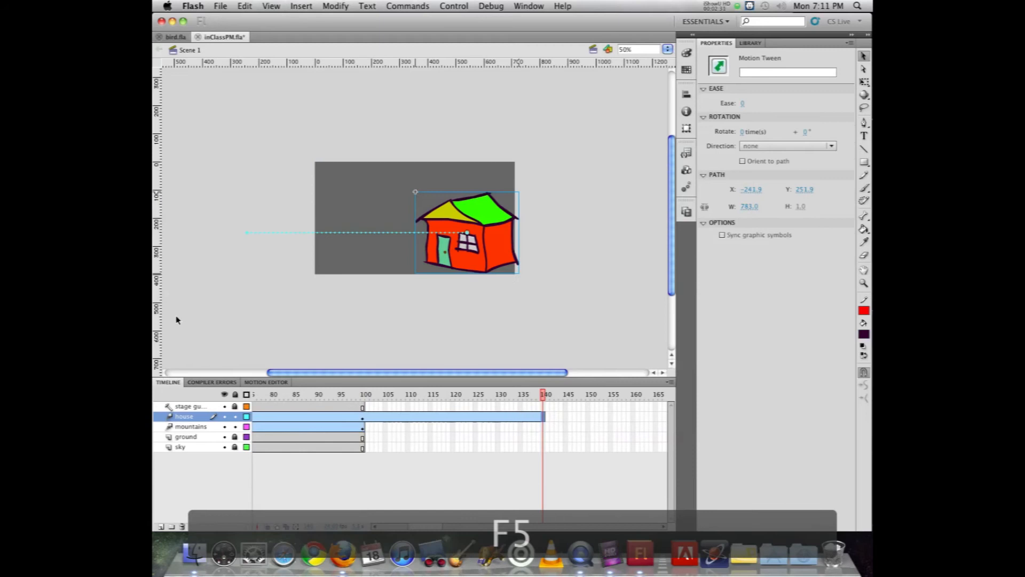
left_click(543, 429)
key("F5")
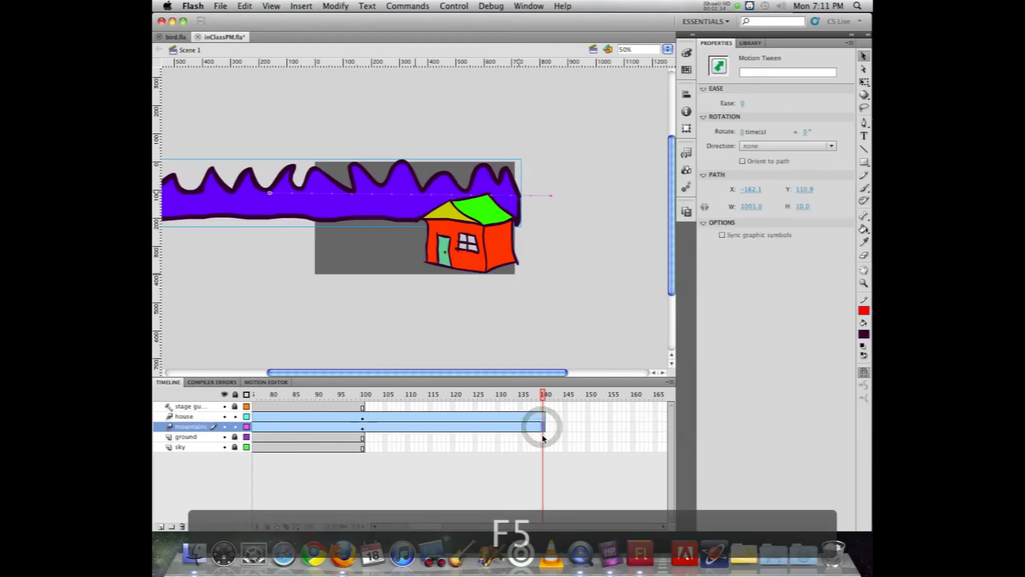
left_click(542, 437)
key("F5")
left_click(542, 446)
key("F5")
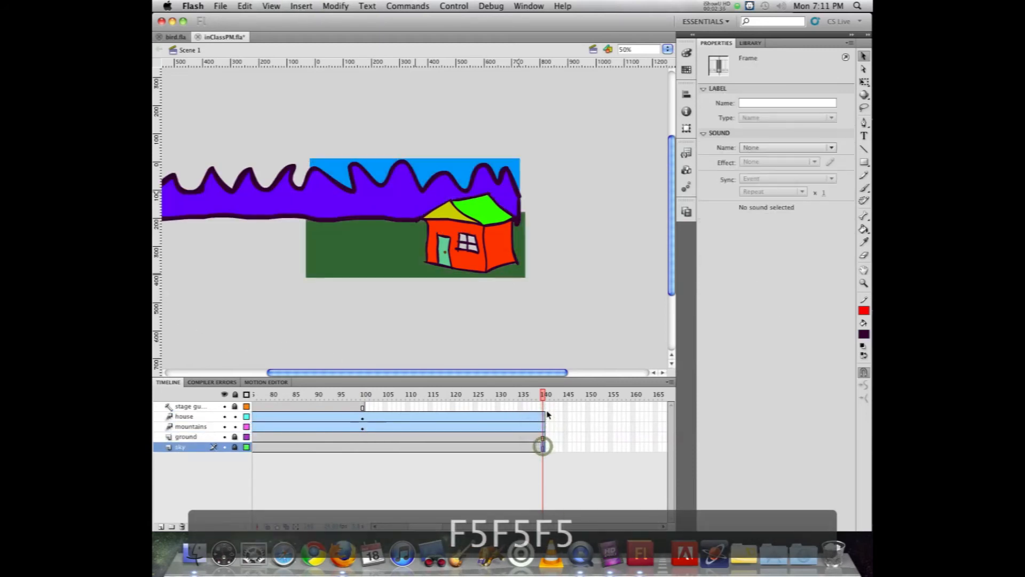
left_click(542, 407)
key("F5")
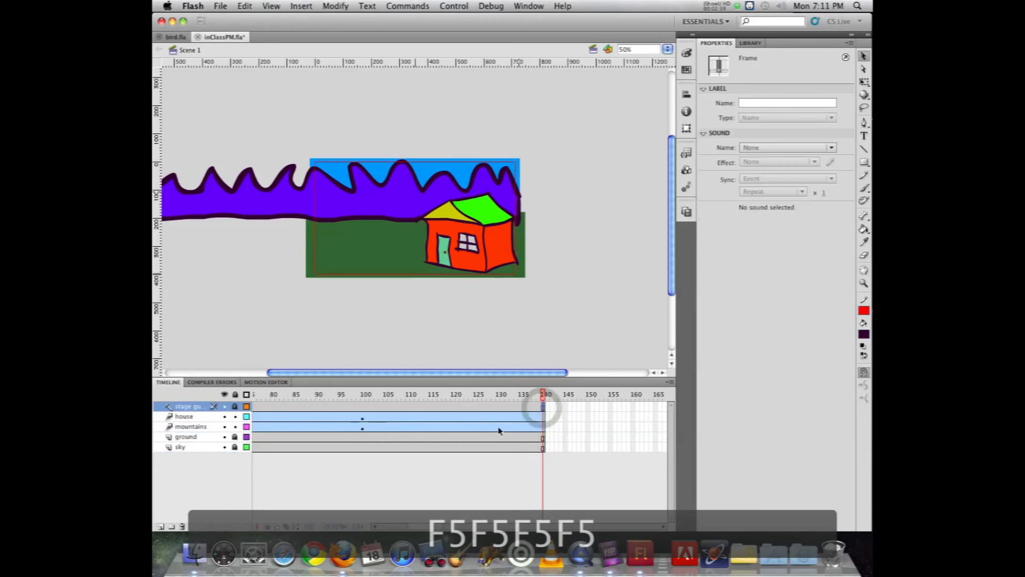
- Add a keyframe to the house's motion tween at frame 125, with the Free Transform tool active
left_click_drag(541, 392, 587, 372)
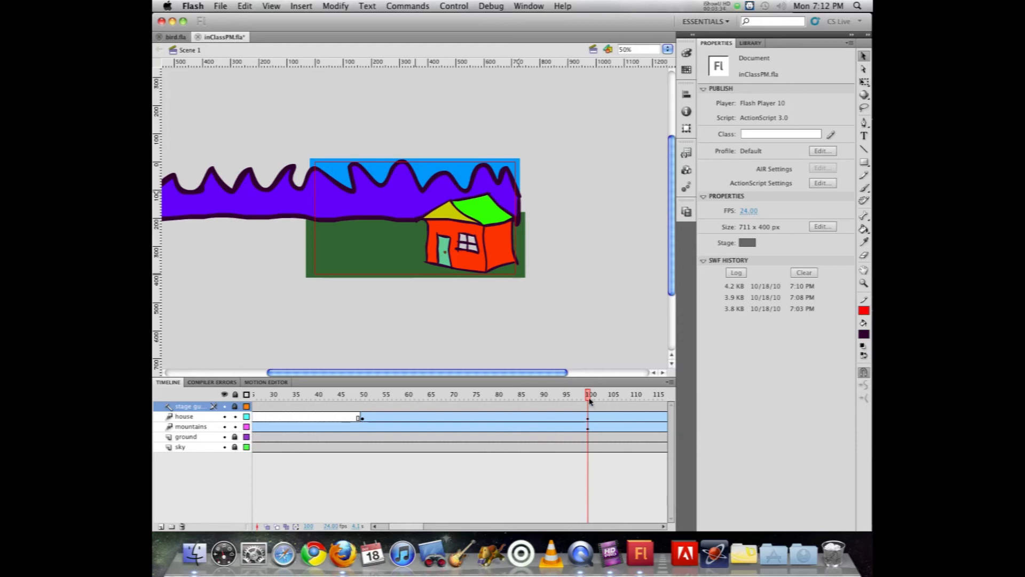
left_click_drag(590, 398, 656, 385)
left_click_drag(537, 394, 593, 394)
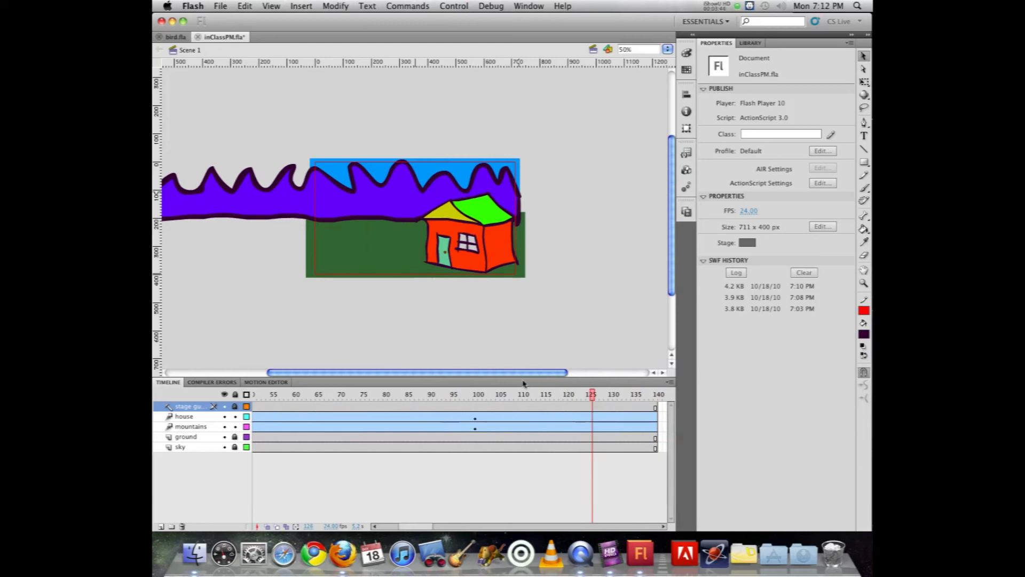
left_click(865, 82)
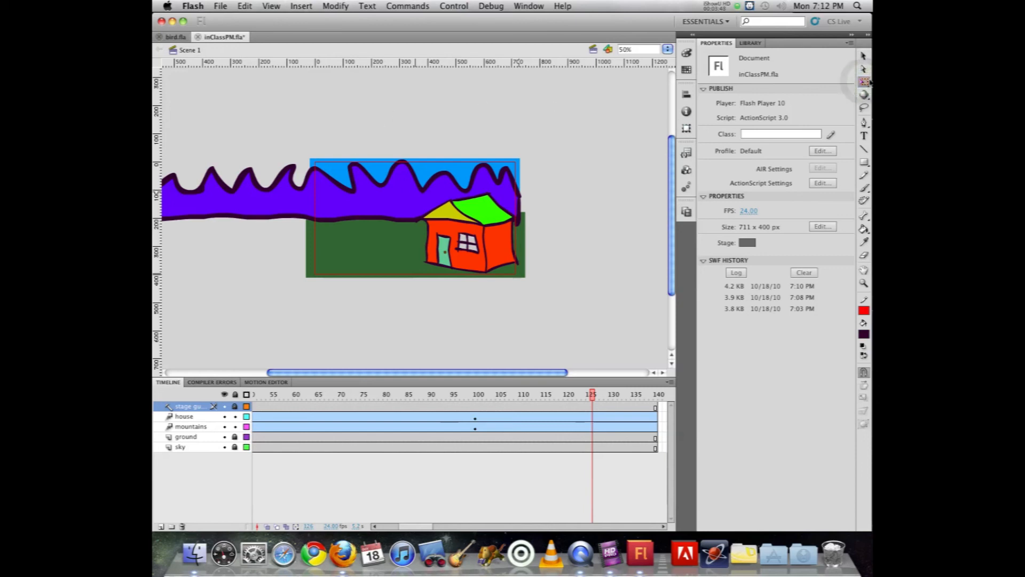
left_click(865, 81)
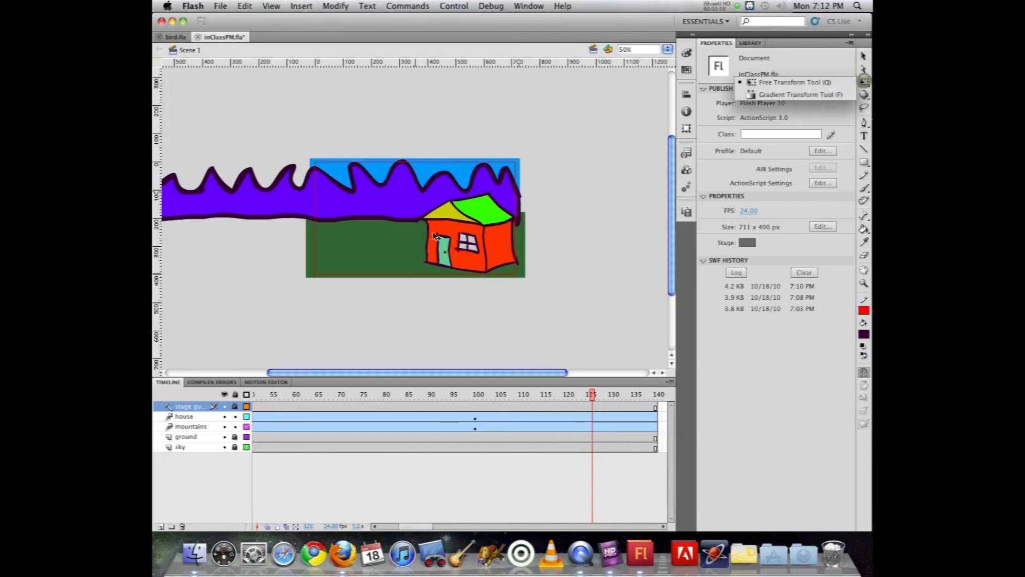
left_click(592, 397)
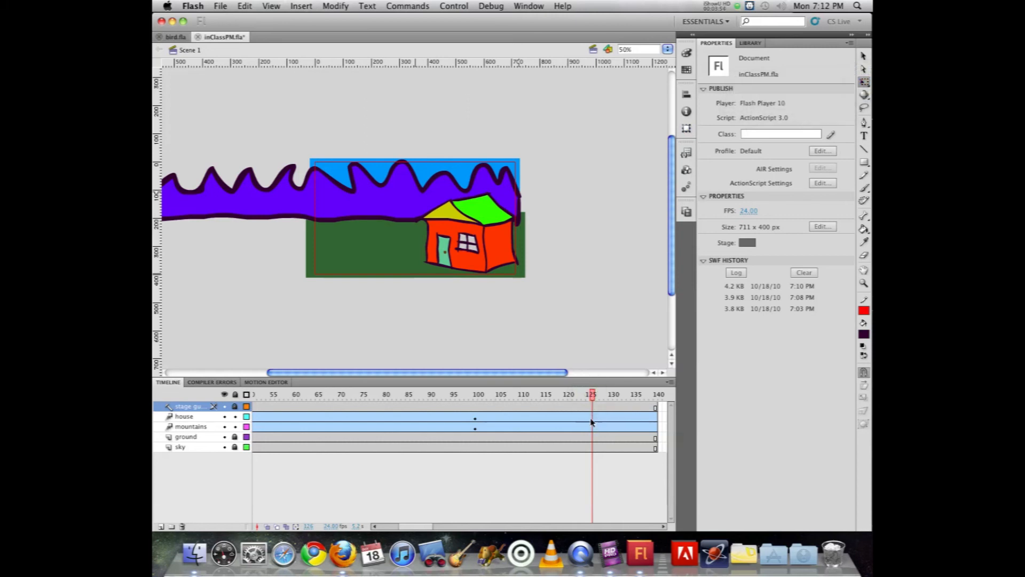
left_click(593, 421)
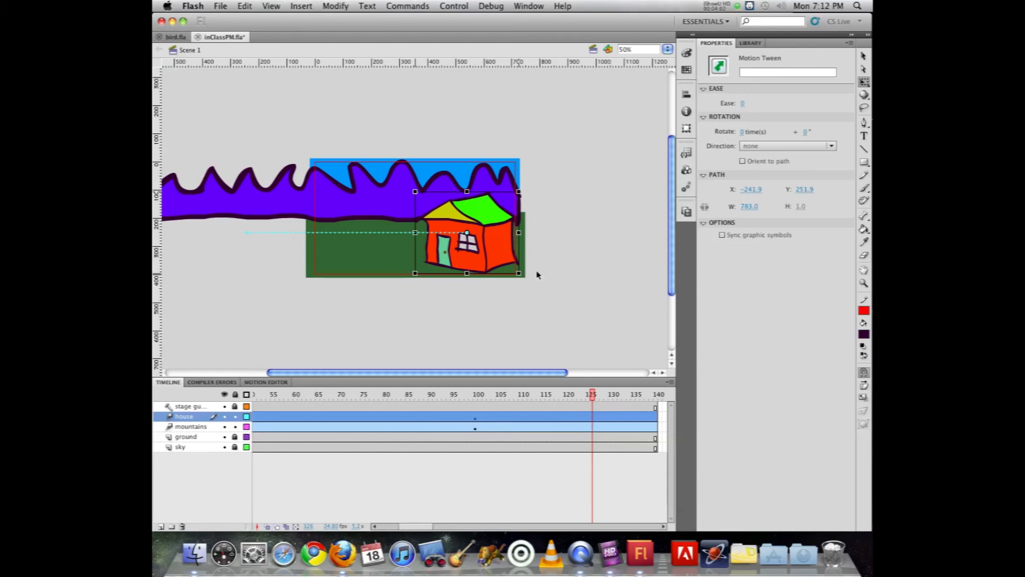
key("F6")
left_click_drag(517, 193, 582, 198)
key("super+z")
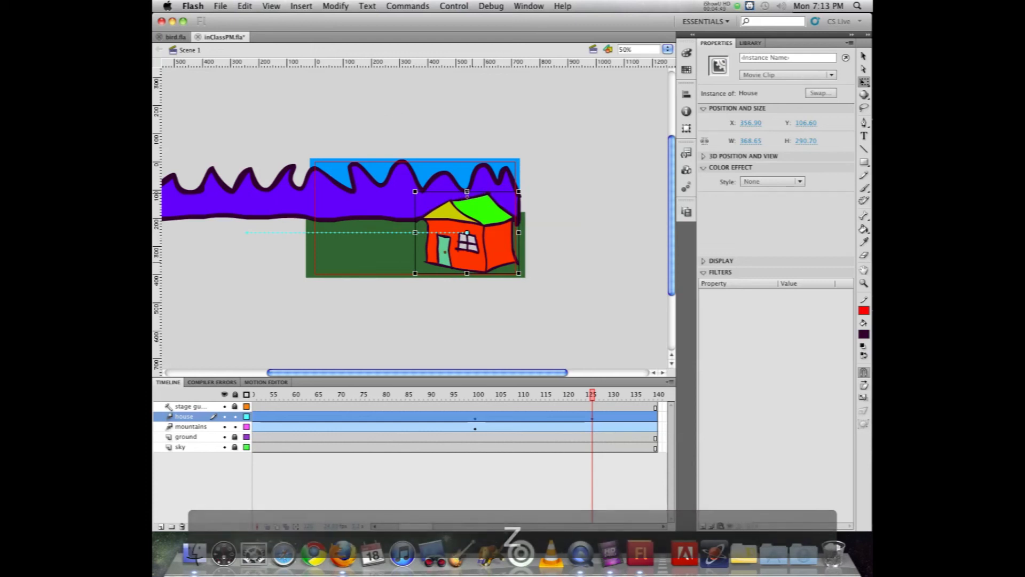
left_click_drag(467, 192, 470, 122)
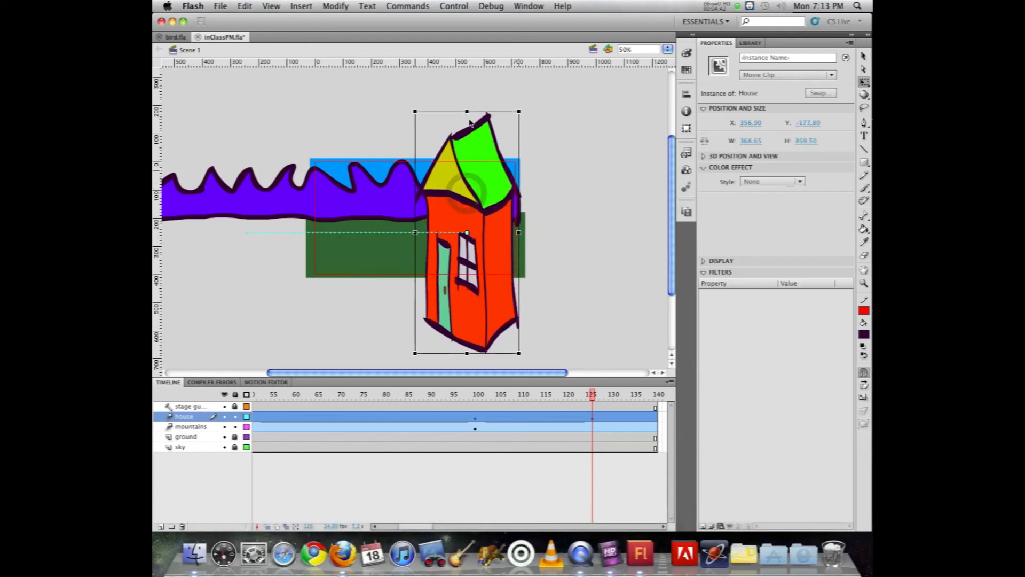
key("super+z")
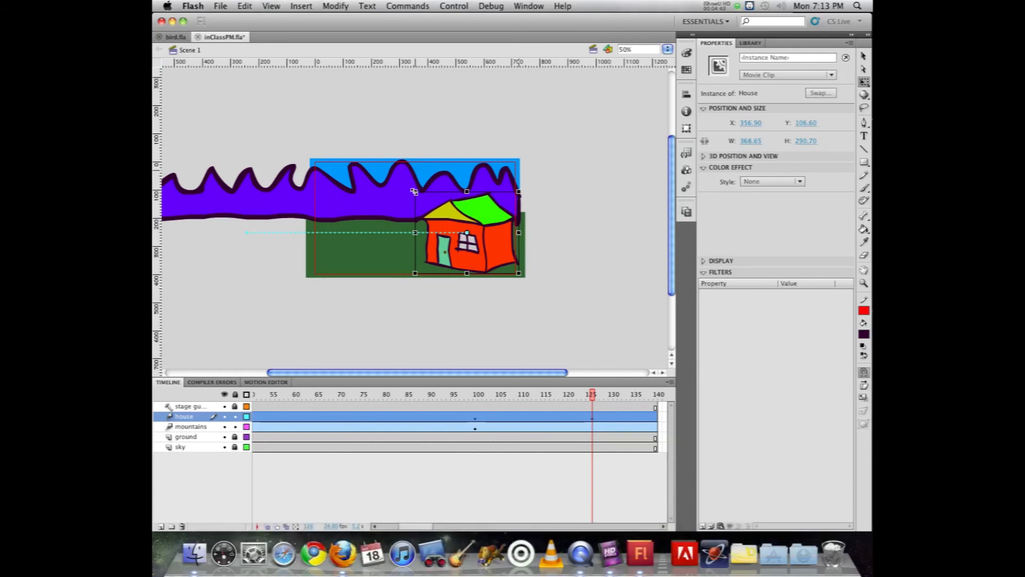
left_click_drag(414, 191, 375, 150)
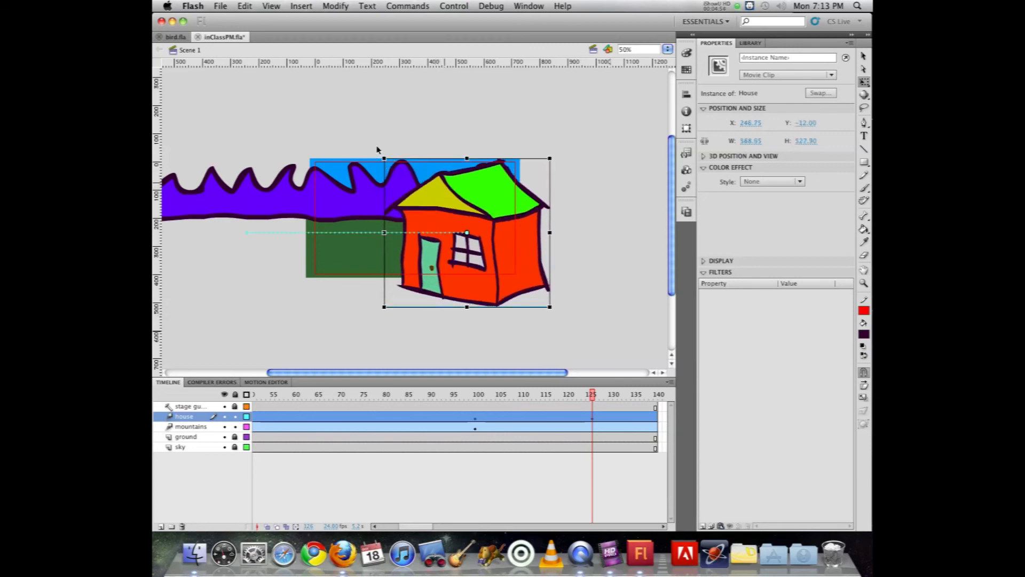
key("super+z")
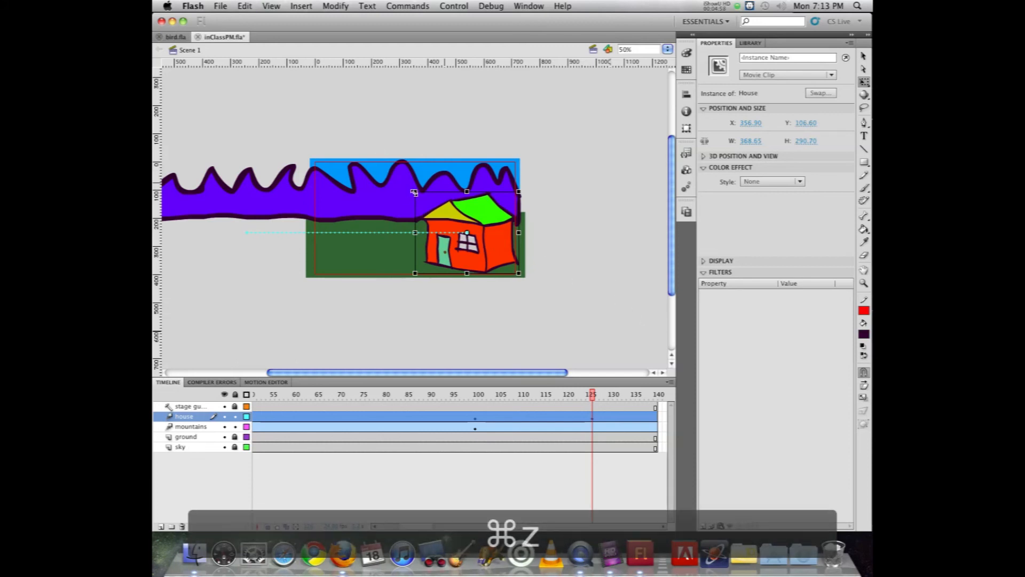
- Enlarge the house at frame 125 to about 557 wide by 439 high, and scrub the timeline to check the growth
left_click_drag(415, 191, 382, 164)
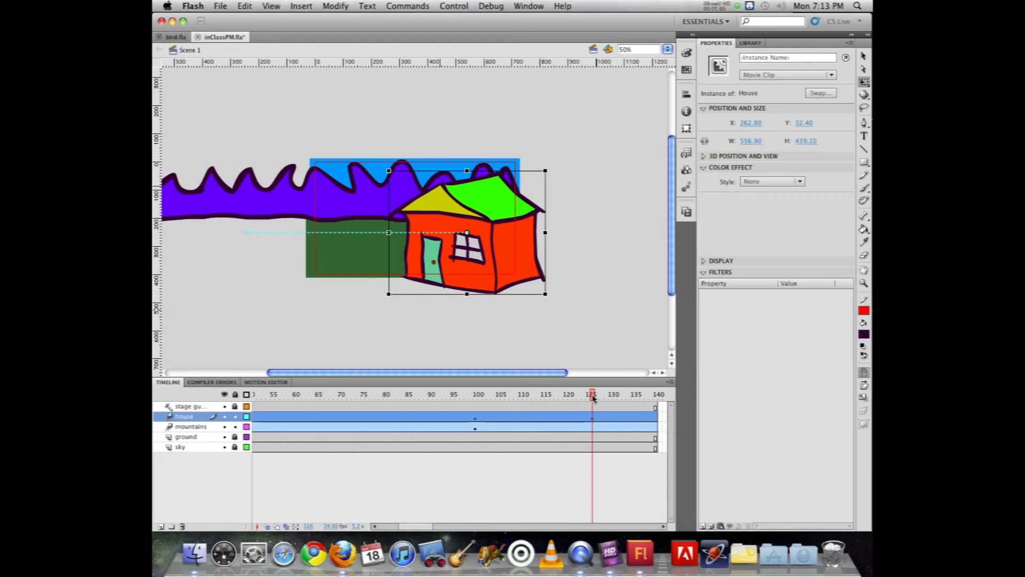
left_click_drag(593, 398, 592, 320)
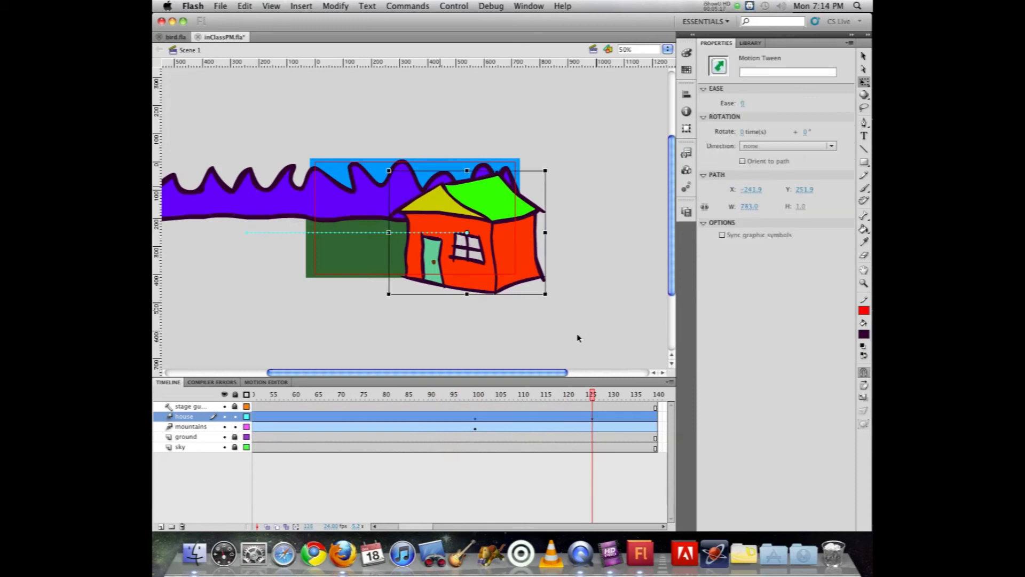
- Add a keyframe to the mountains' motion tween at frame 125 and select the mountains instance
left_click(593, 427)
key("F6")
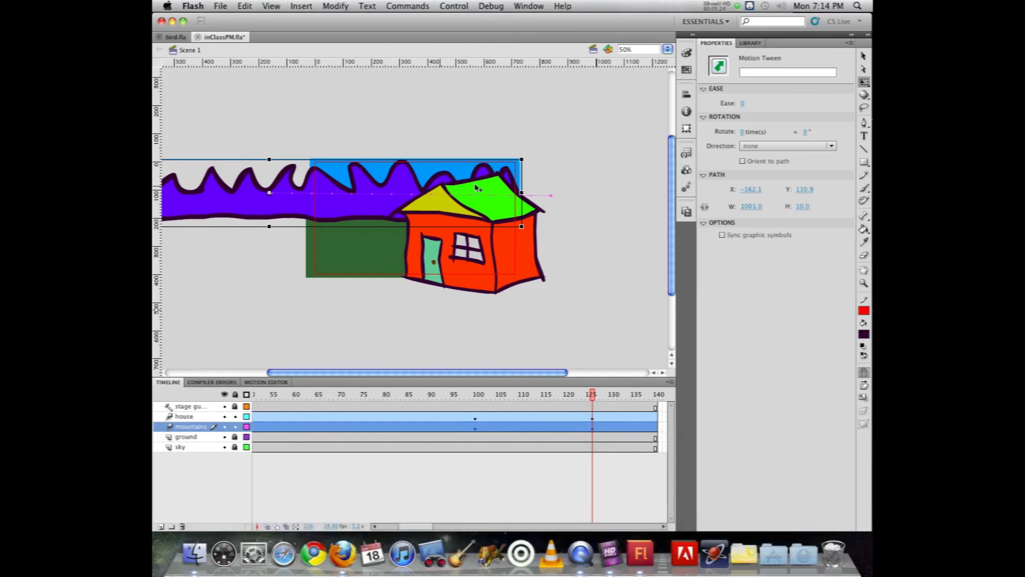
left_click(523, 158)
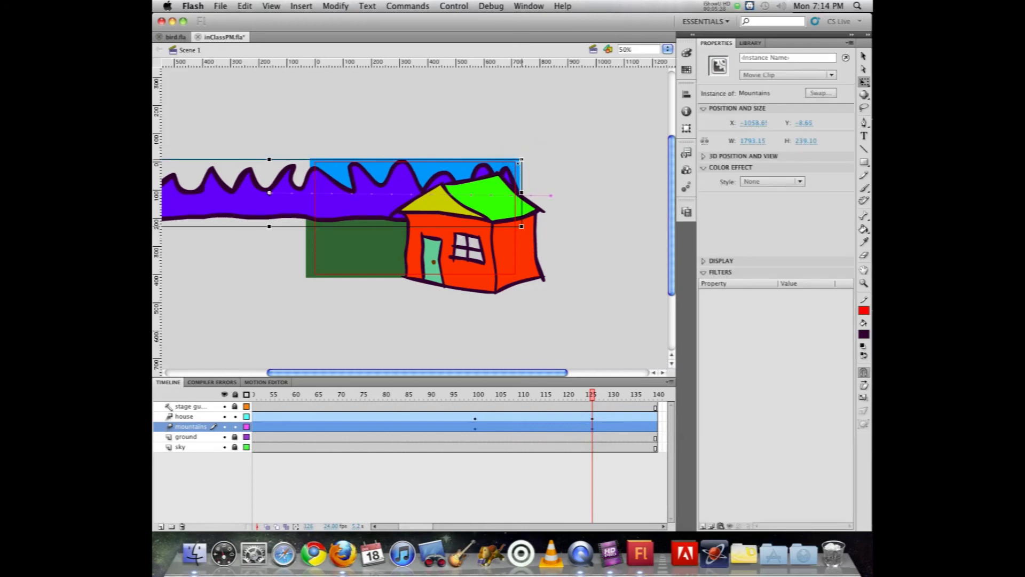
left_click(522, 159)
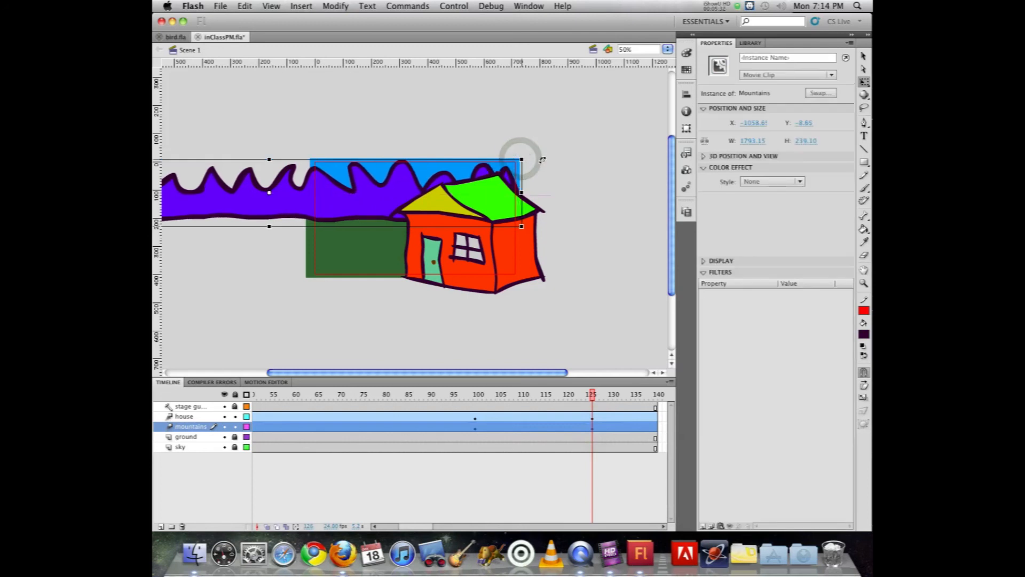
left_click_drag(556, 168, 608, 103)
key("super+z")
key("super+z")
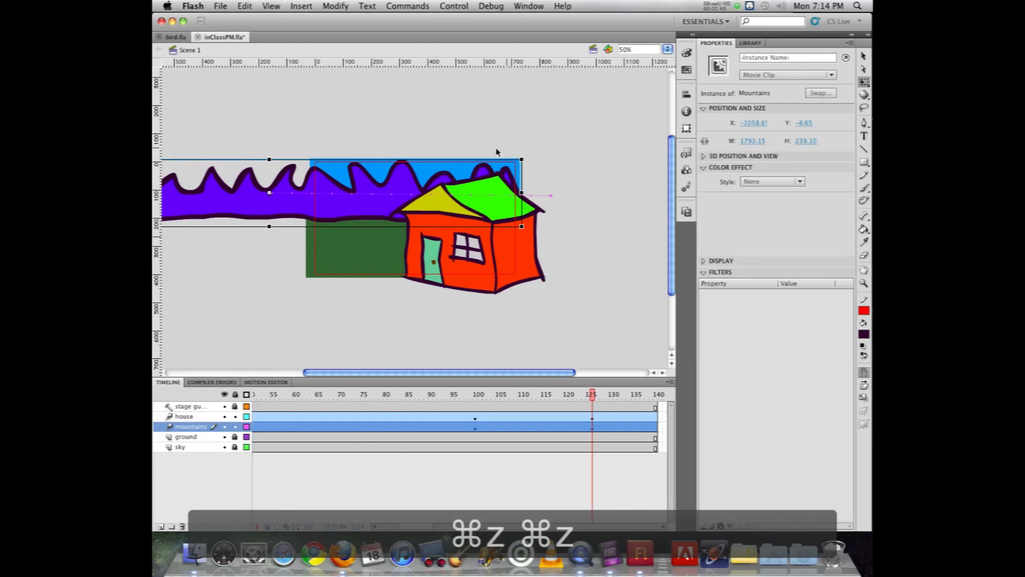
- Scale the mountains up slightly about their centre at frame 125, and scrub the timeline to check the change
key("super+equal")
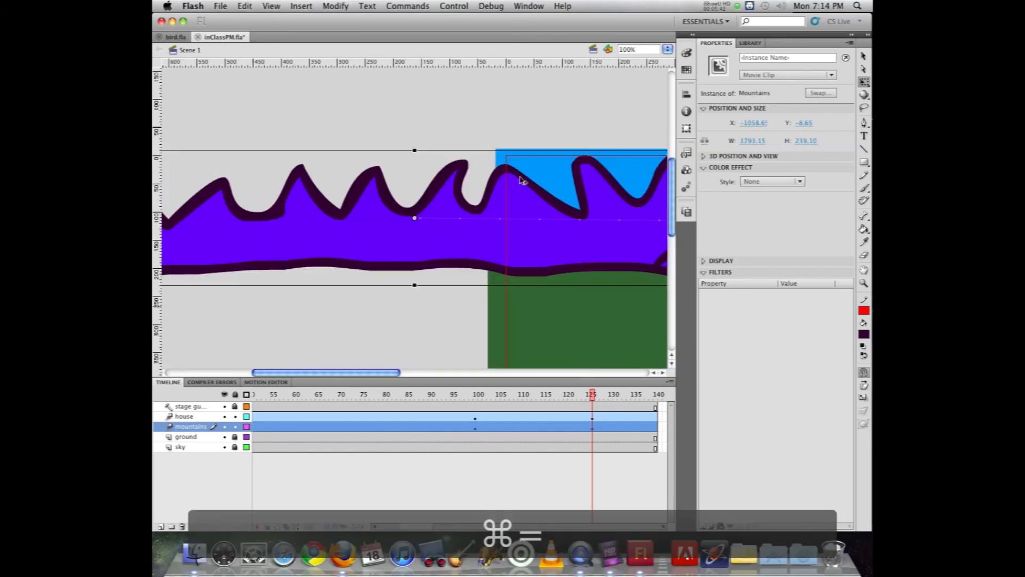
key("super+minus")
key("super+minus")
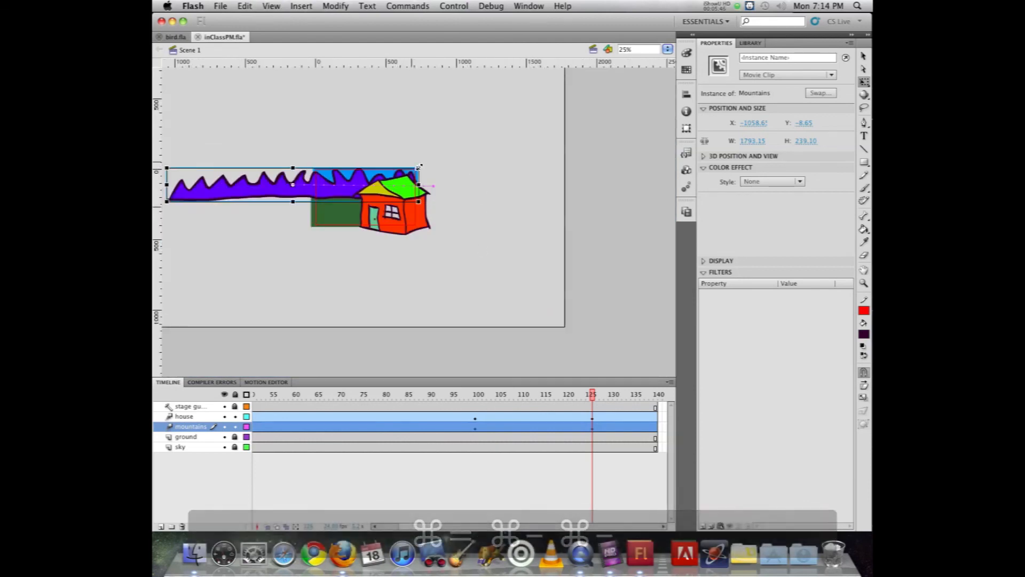
left_click_drag(420, 169, 431, 158)
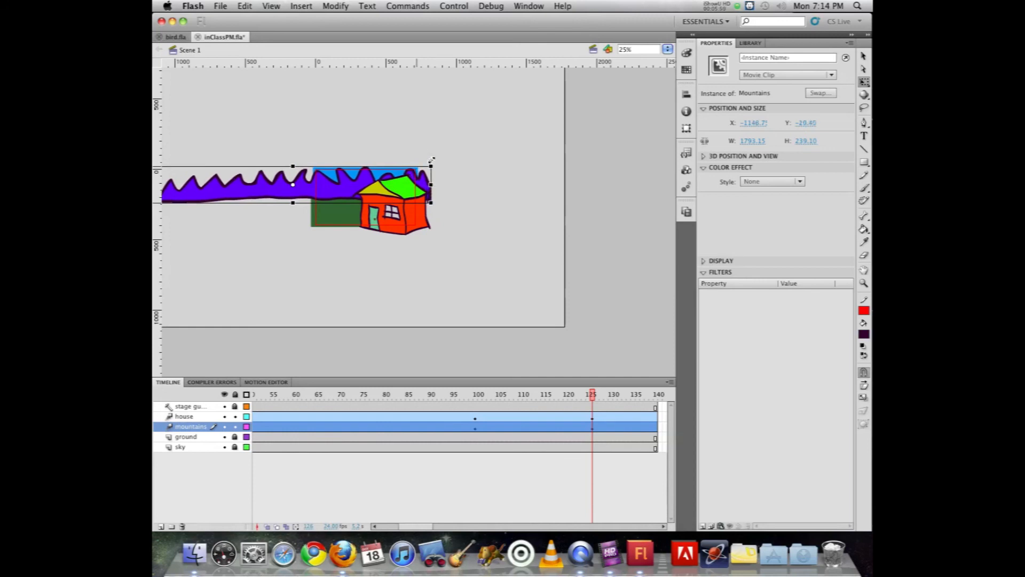
left_click_drag(591, 398, 592, 363)
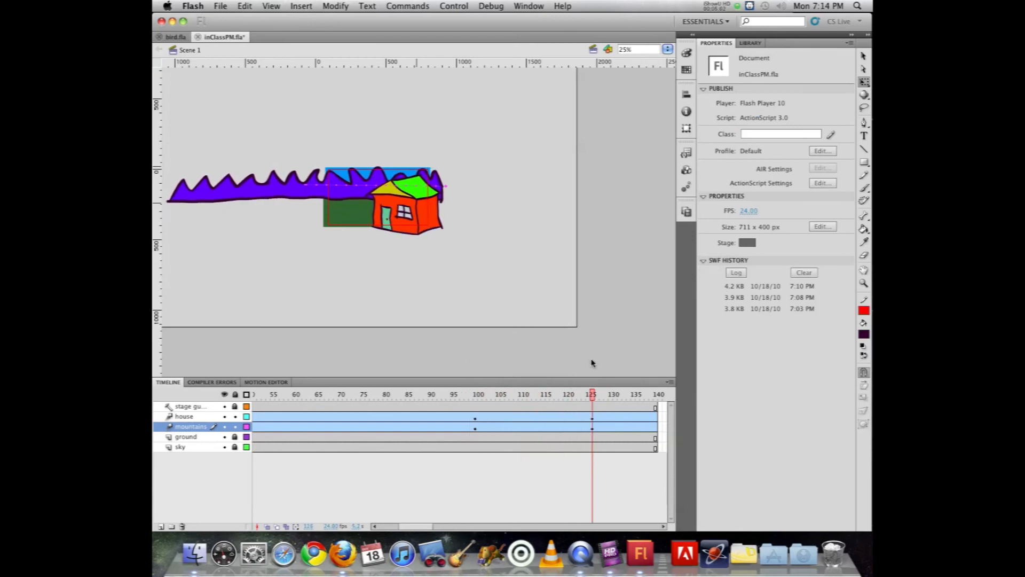